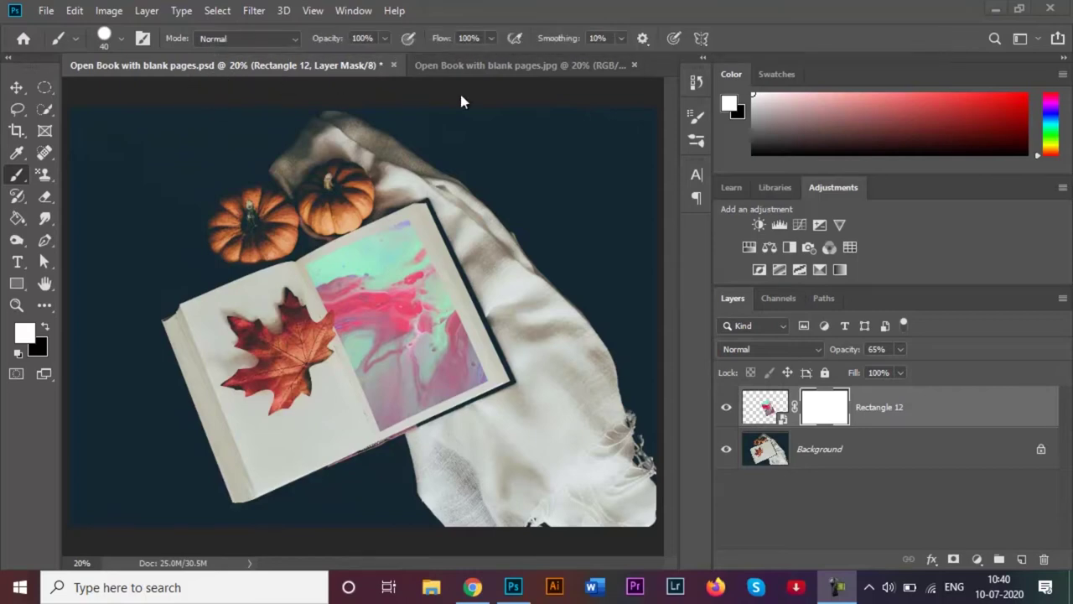
Switch to the 'Open Book with blank pages.jpg' document
{"action": "left_click", "coordinate": [470, 64]}
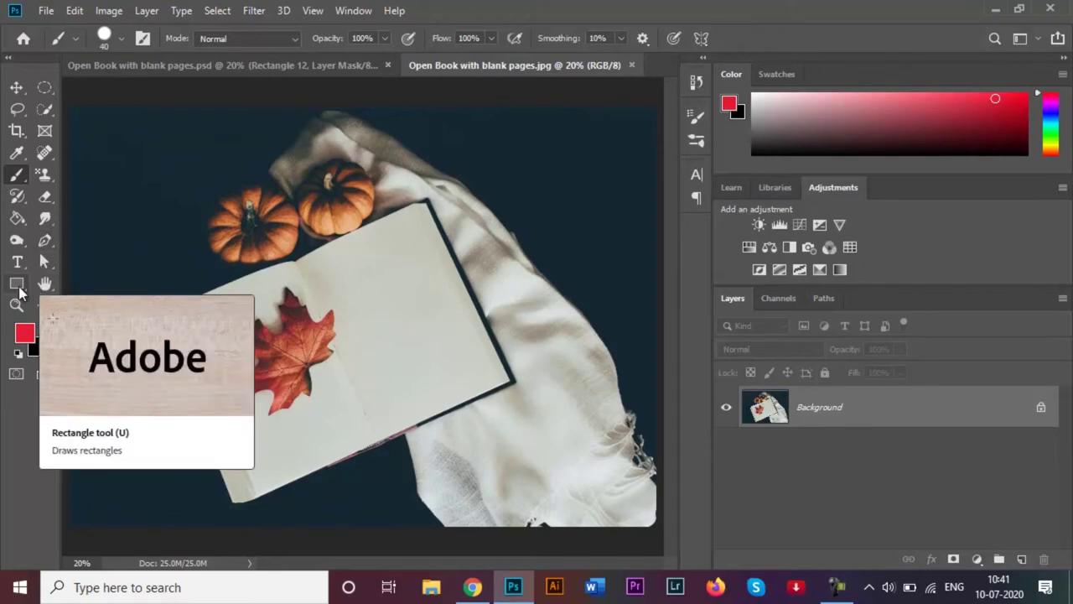
{"action": "left_click", "coordinate": [18, 285]}
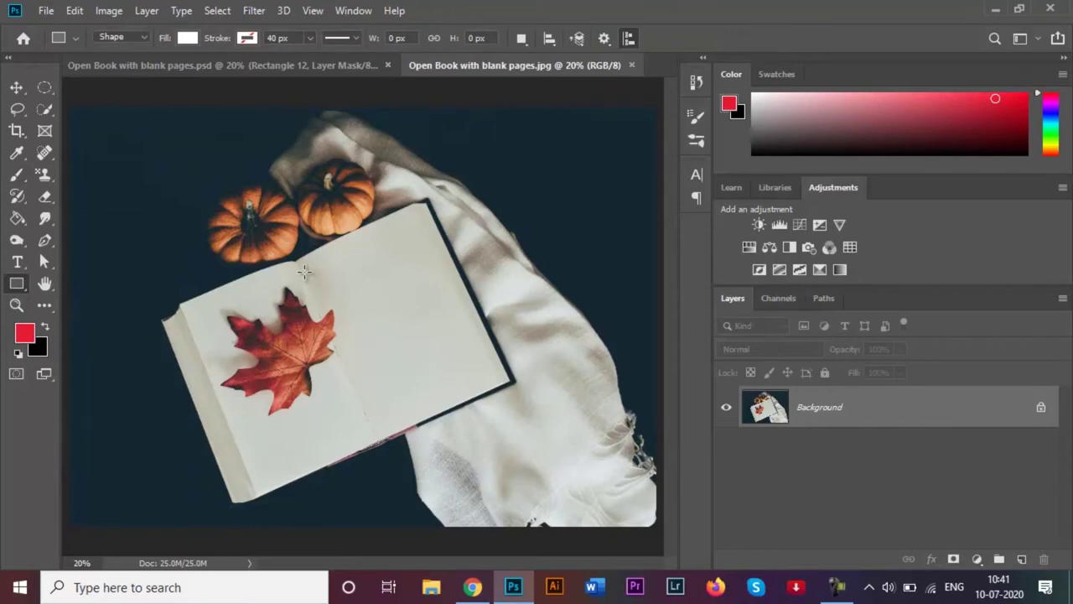
Draw a red-filled rectangle over the book's pages
{"action": "left_click", "coordinate": [188, 38]}
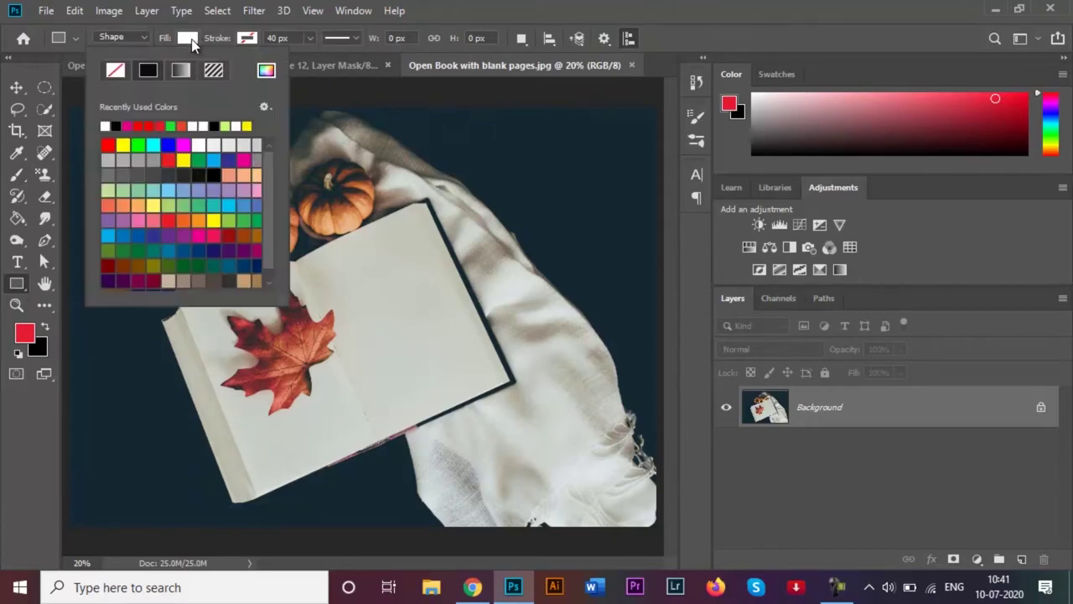
{"action": "left_click", "coordinate": [108, 145]}
{"action": "left_click", "coordinate": [40, 407]}
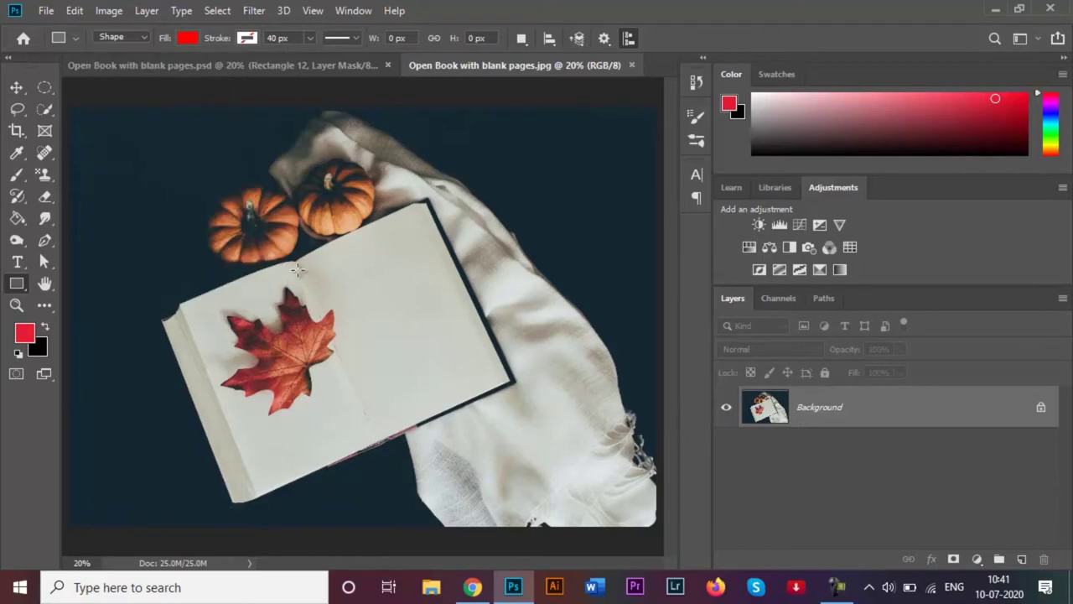
{"action": "left_click_drag", "start_coordinate": [295, 265], "coordinate": [427, 492]}
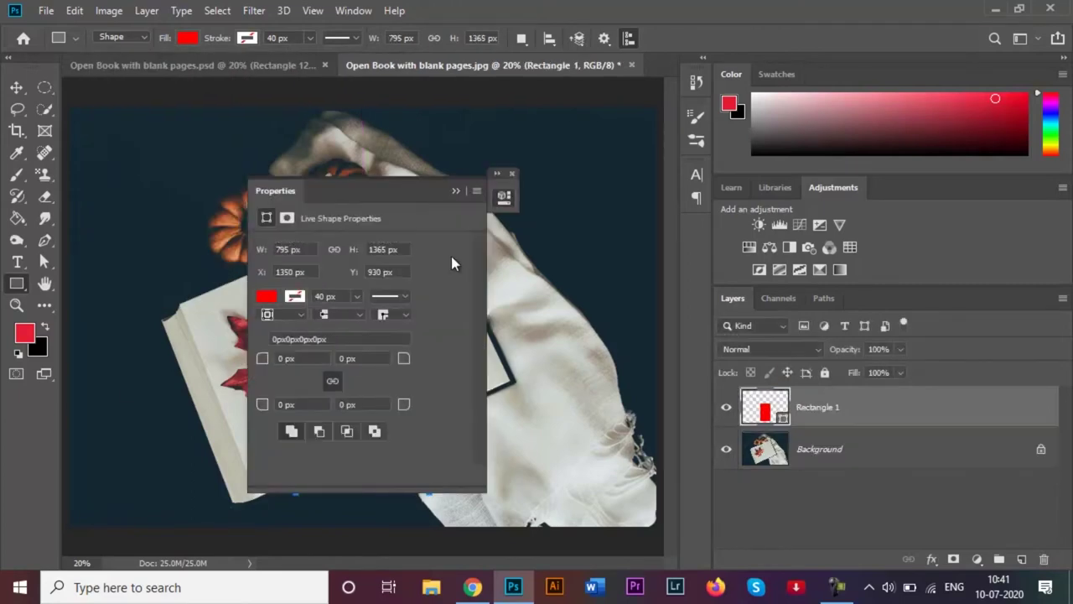
{"action": "left_click", "coordinate": [461, 190]}
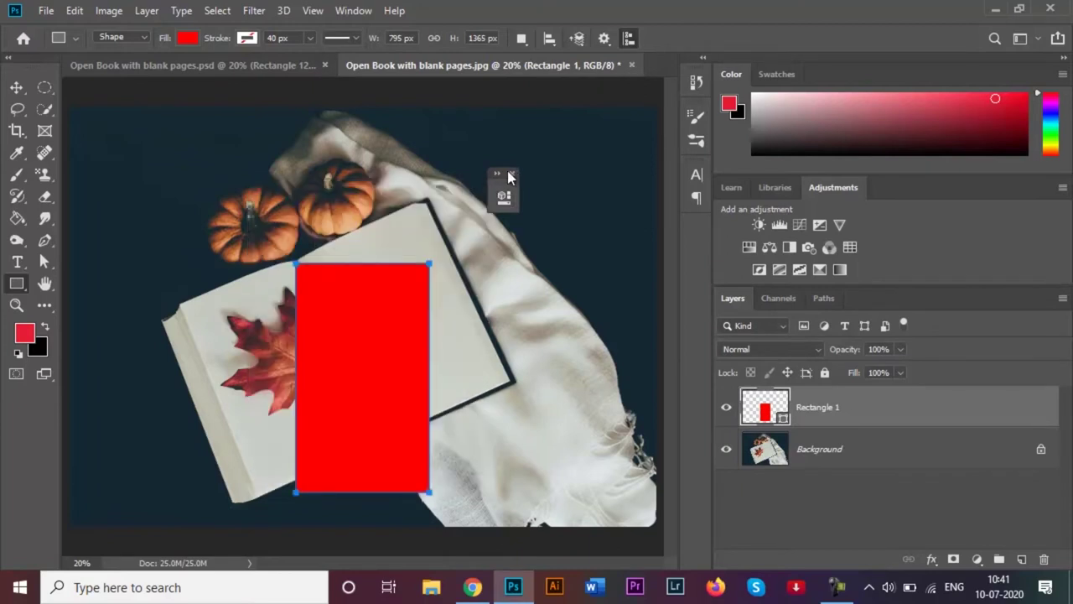
Move the rectangle up and right and convert 'Rectangle 1' to a smart object
{"action": "left_click", "coordinate": [15, 88]}
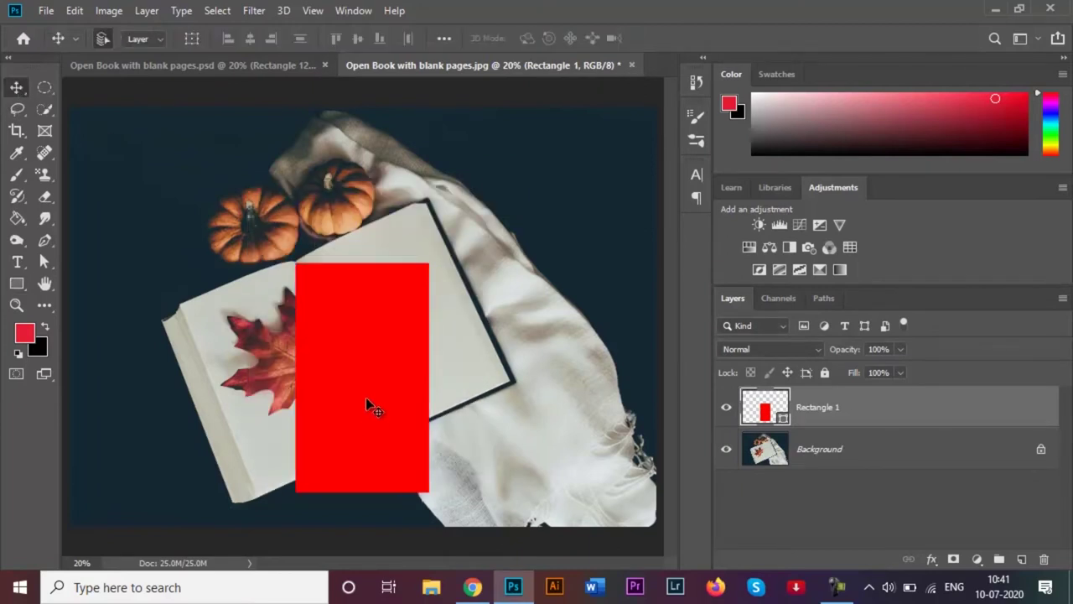
{"action": "left_click_drag", "start_coordinate": [366, 397], "coordinate": [397, 354]}
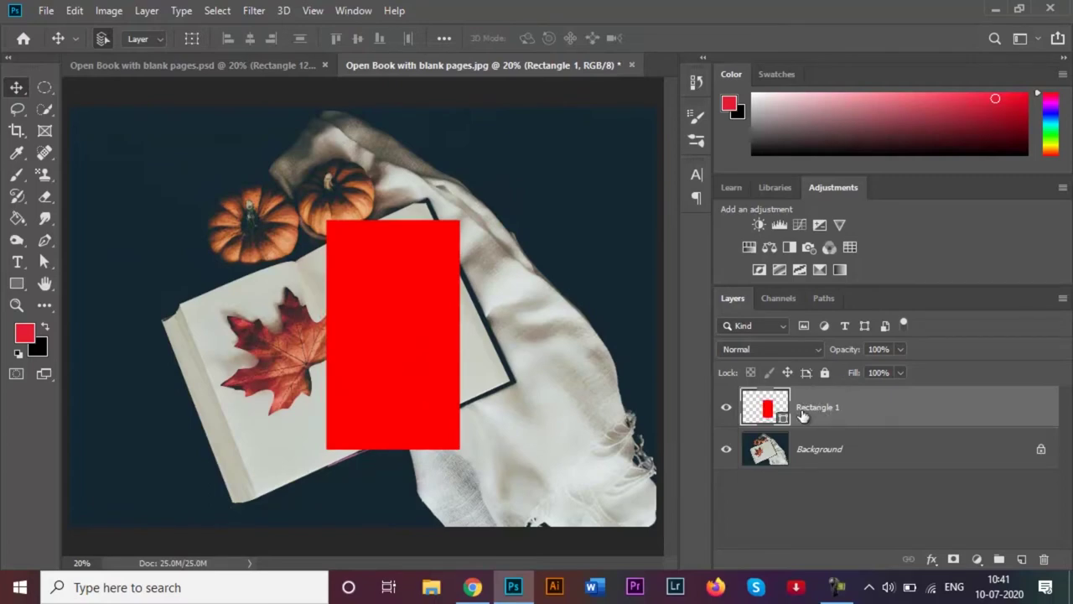
{"action": "right_click", "coordinate": [852, 416]}
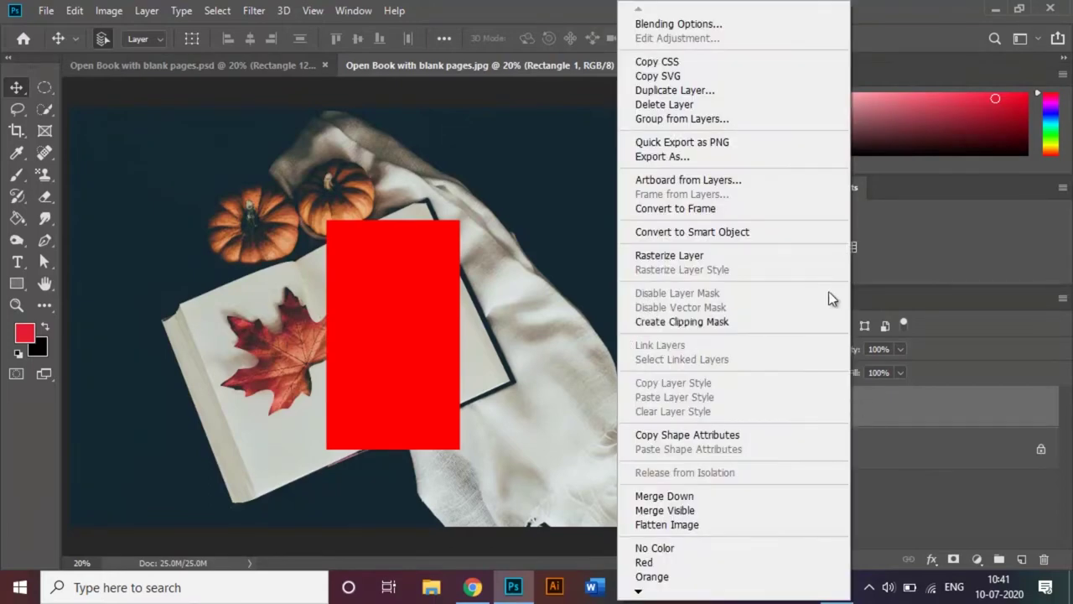
{"action": "left_click", "coordinate": [786, 232]}
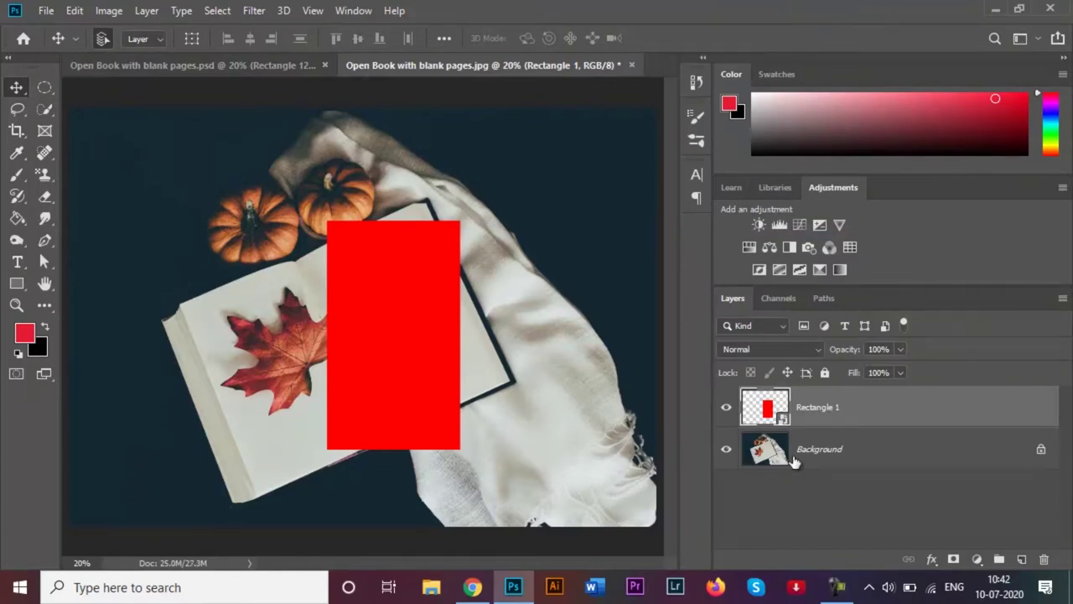
{"action": "key", "text": "ctrl+t"}
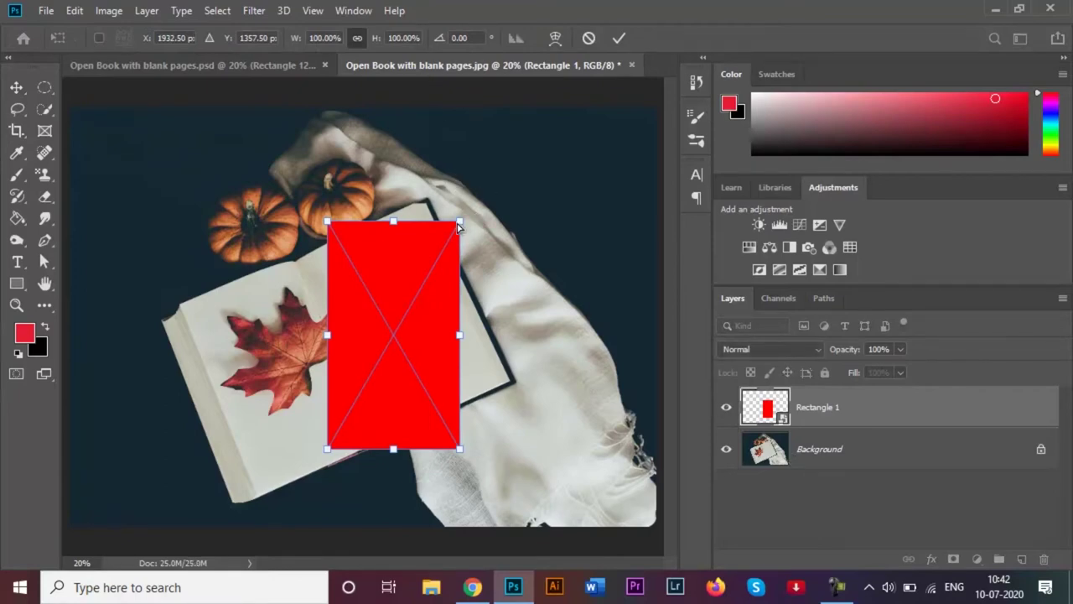
Drag the rectangle's four corners toward the right page's corners, then view the finished PSD reference
{"action": "left_click_drag", "start_coordinate": [327, 222], "coordinate": [296, 259]}
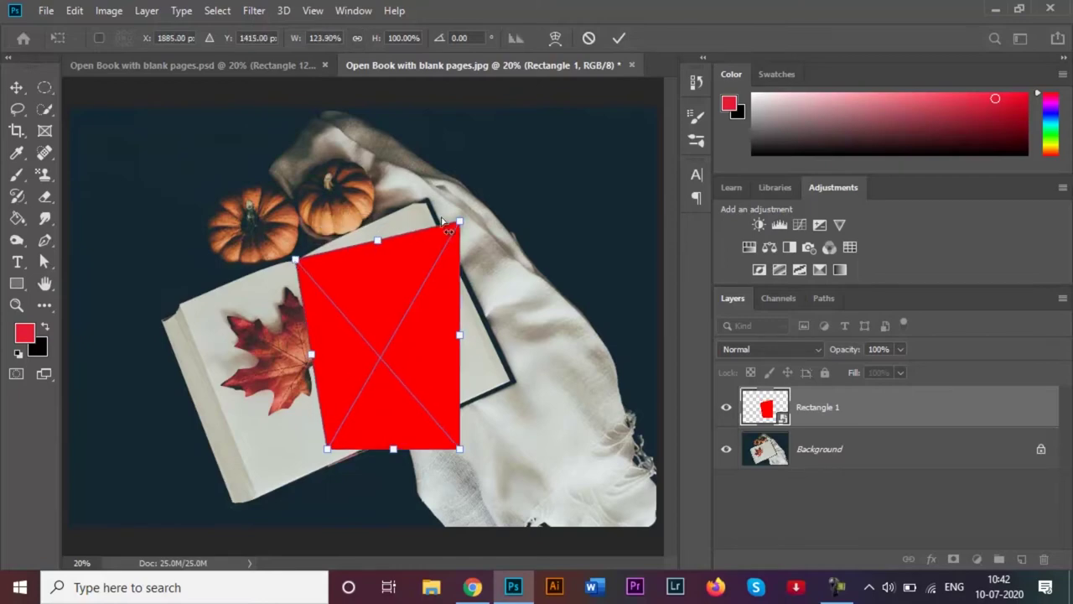
{"action": "left_click_drag", "start_coordinate": [459, 223], "coordinate": [414, 208]}
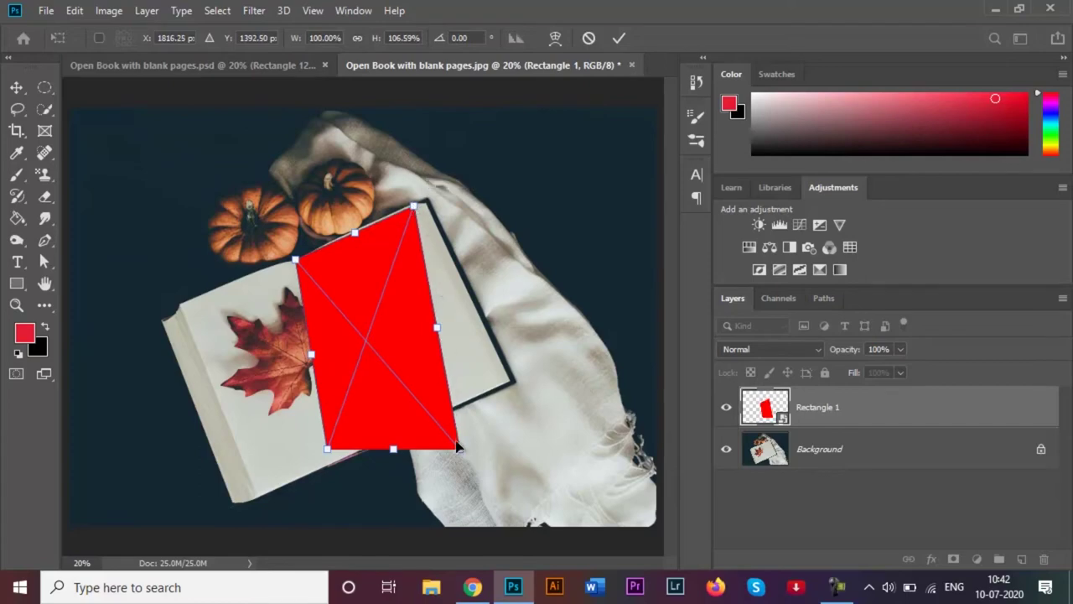
{"action": "left_click_drag", "start_coordinate": [459, 448], "coordinate": [507, 386]}
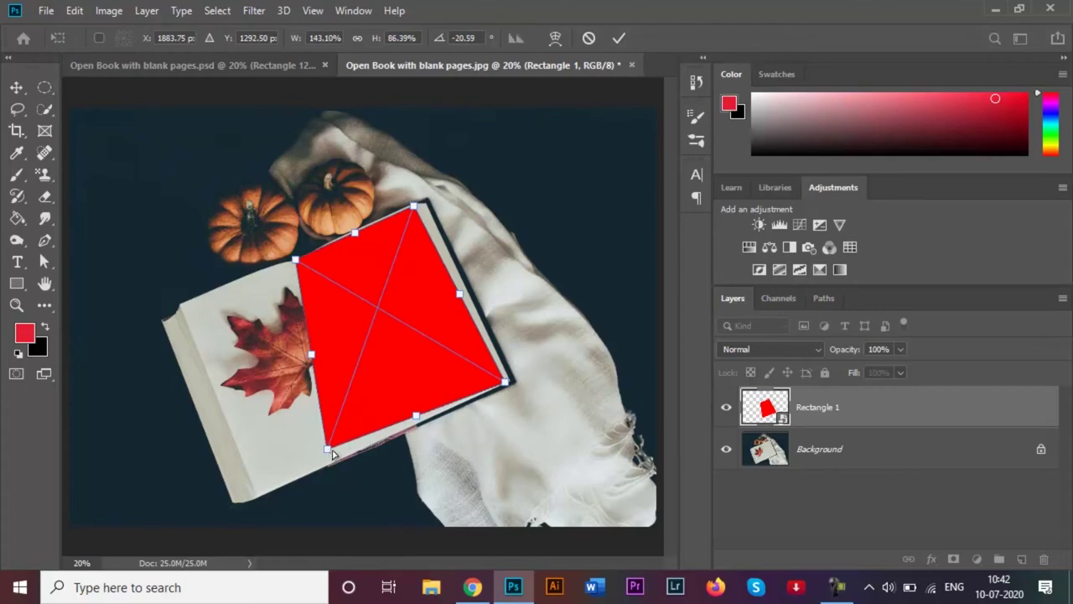
{"action": "left_click_drag", "start_coordinate": [327, 449], "coordinate": [380, 439]}
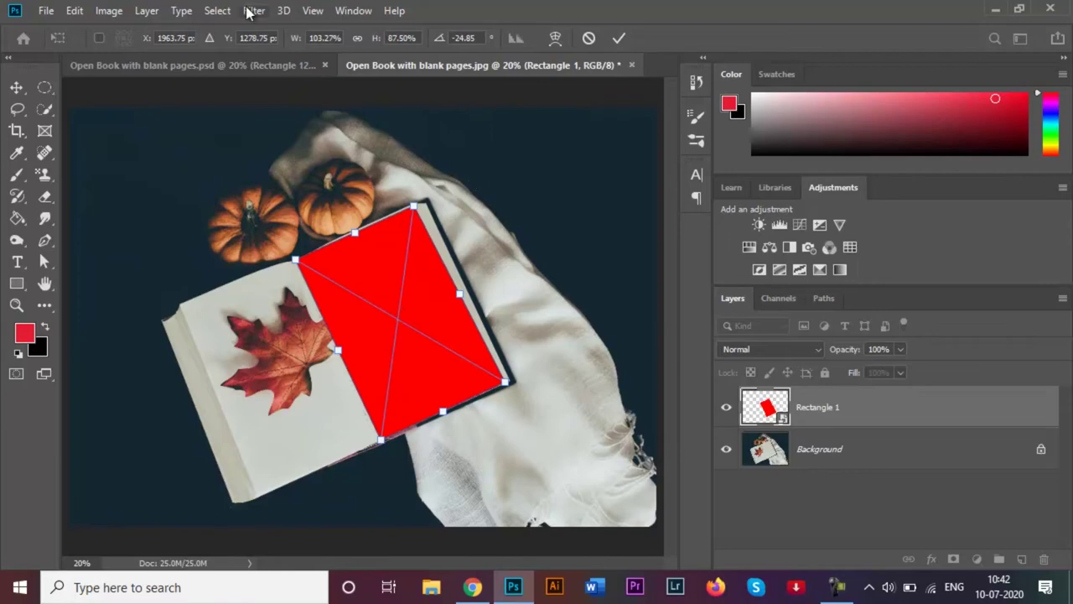
{"action": "left_click", "coordinate": [243, 61]}
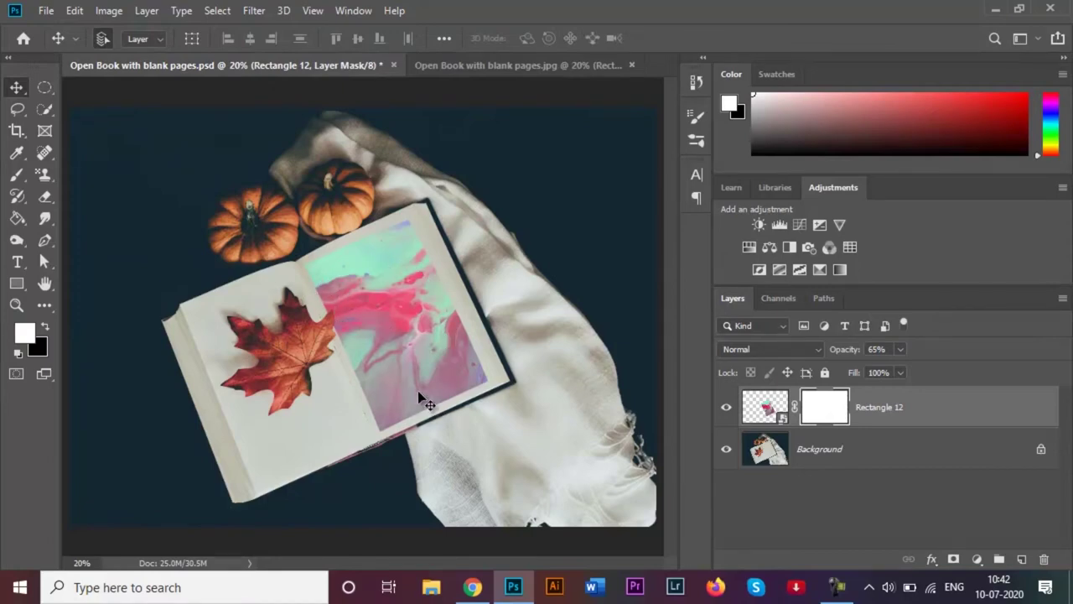
Back in the photo, distort the red rectangle's four corners onto the right page and commit
{"action": "left_click", "coordinate": [459, 67]}
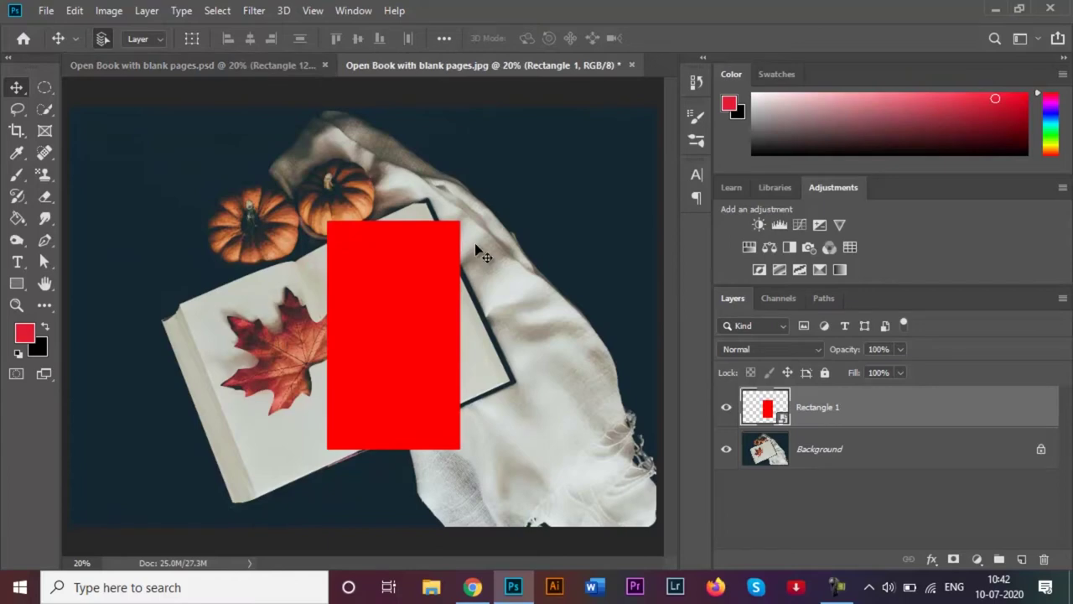
{"action": "key", "text": "ctrl+t"}
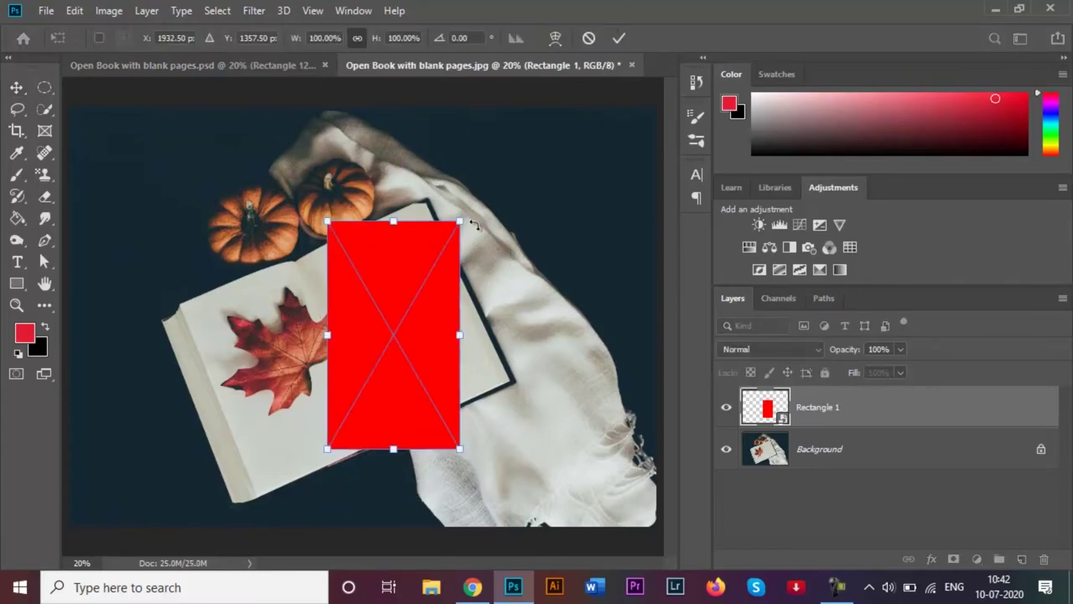
{"action": "left_click_drag", "start_coordinate": [459, 224], "coordinate": [416, 212]}
{"action": "left_click_drag", "start_coordinate": [460, 448], "coordinate": [506, 387]}
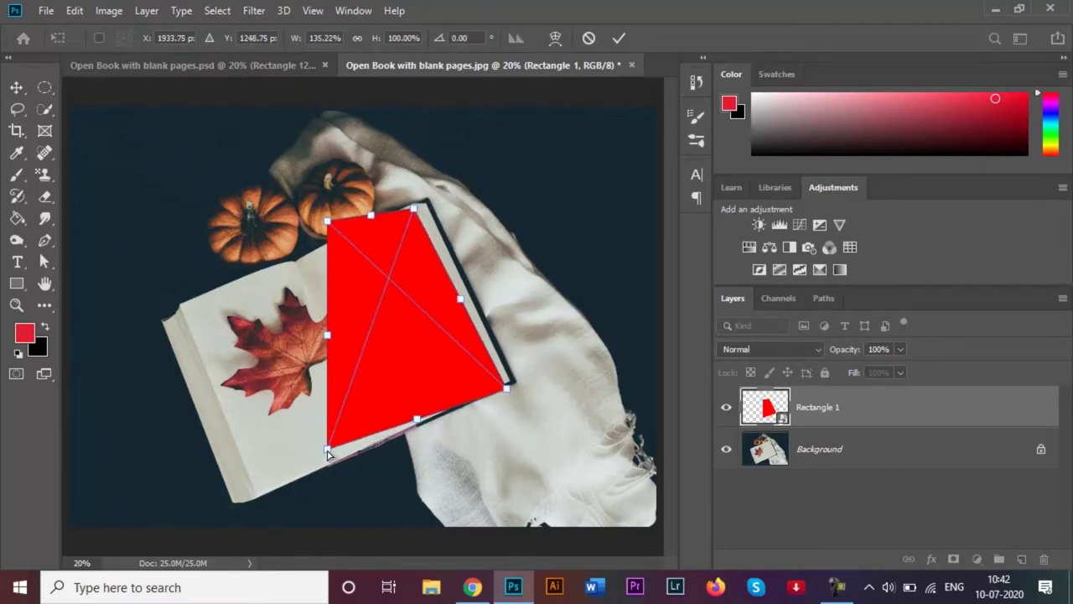
{"action": "left_click_drag", "start_coordinate": [328, 448], "coordinate": [378, 446]}
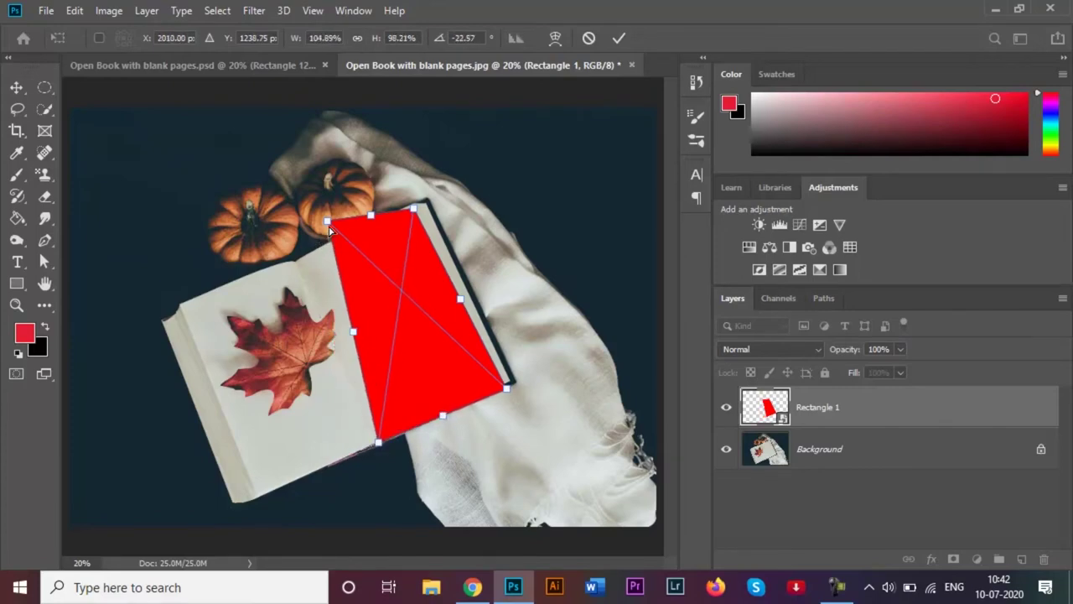
{"action": "left_click_drag", "start_coordinate": [328, 223], "coordinate": [294, 263]}
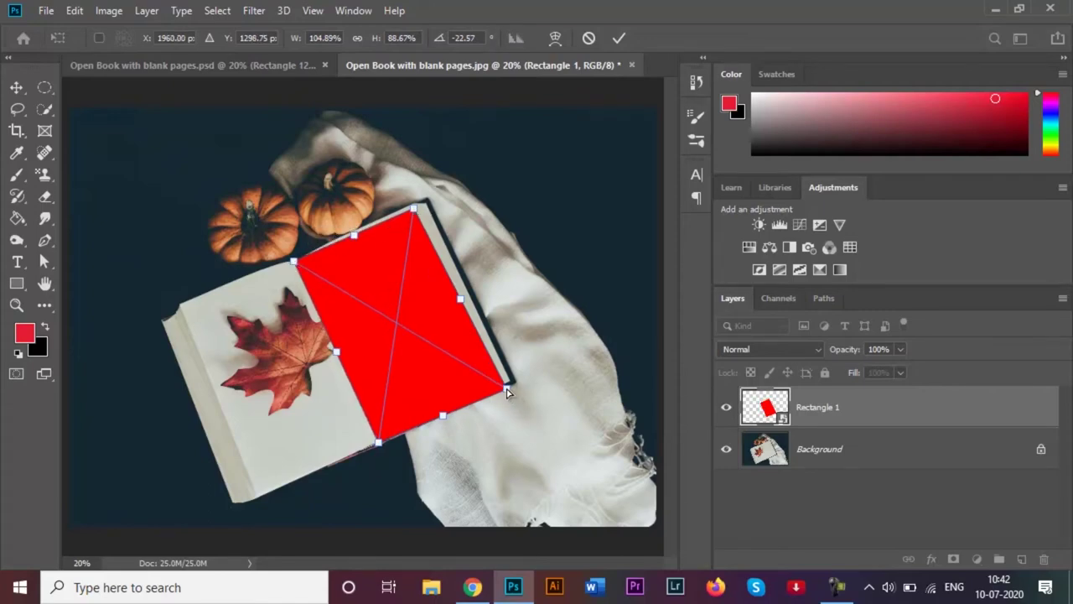
{"action": "left_click_drag", "start_coordinate": [506, 388], "coordinate": [503, 385]}
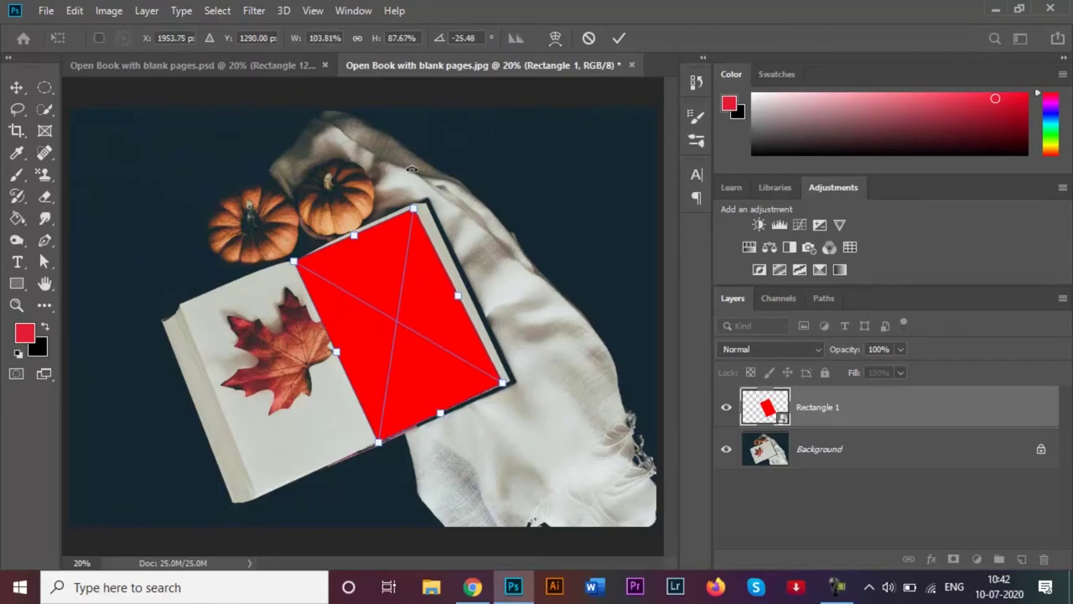
{"action": "left_click", "coordinate": [618, 39]}
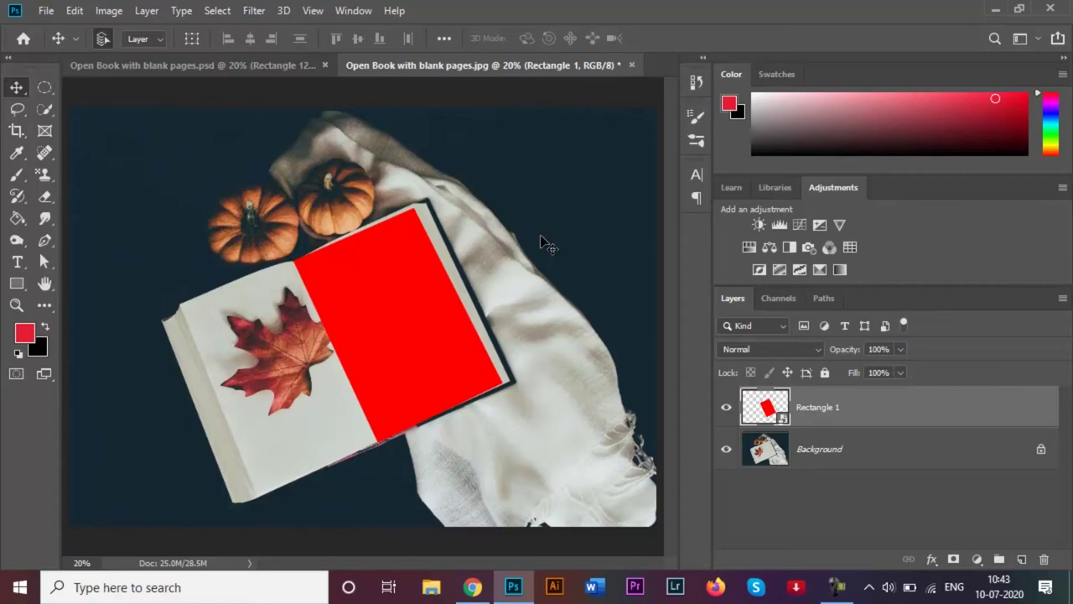
Zoom in and shift the red shape to align with the page's spine and edges
{"action": "key", "text": "ctrl+plus"}
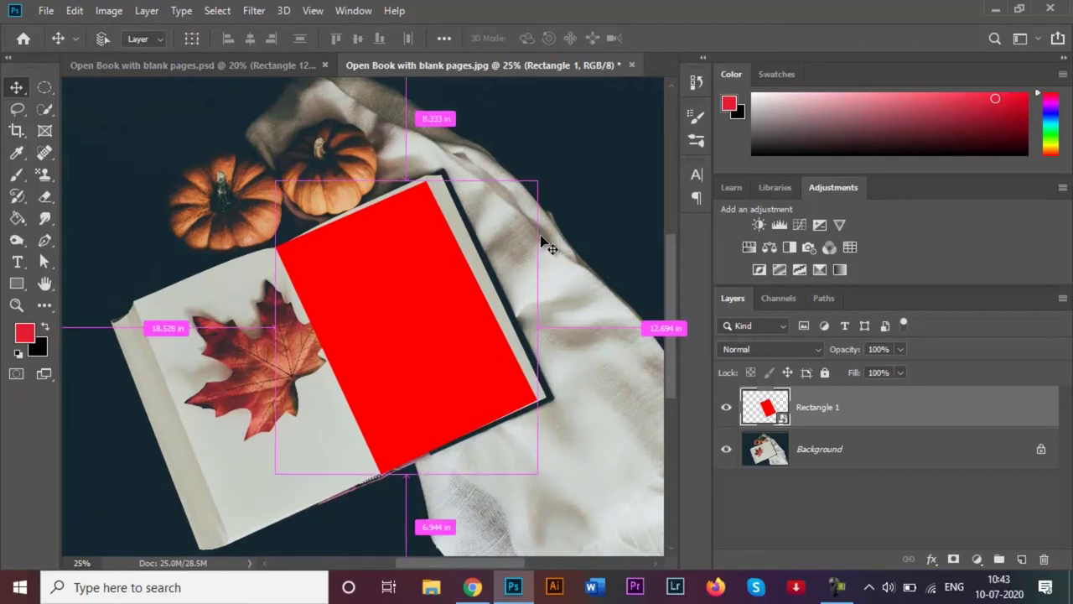
{"action": "key", "text": "ctrl+plus"}
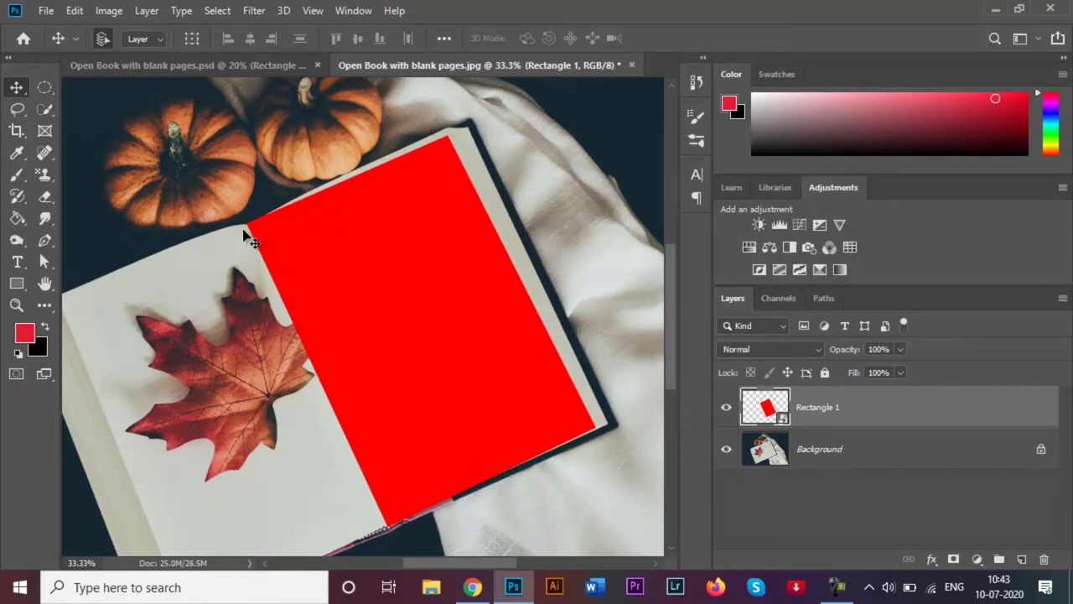
{"action": "left_click_drag", "start_coordinate": [290, 289], "coordinate": [333, 296]}
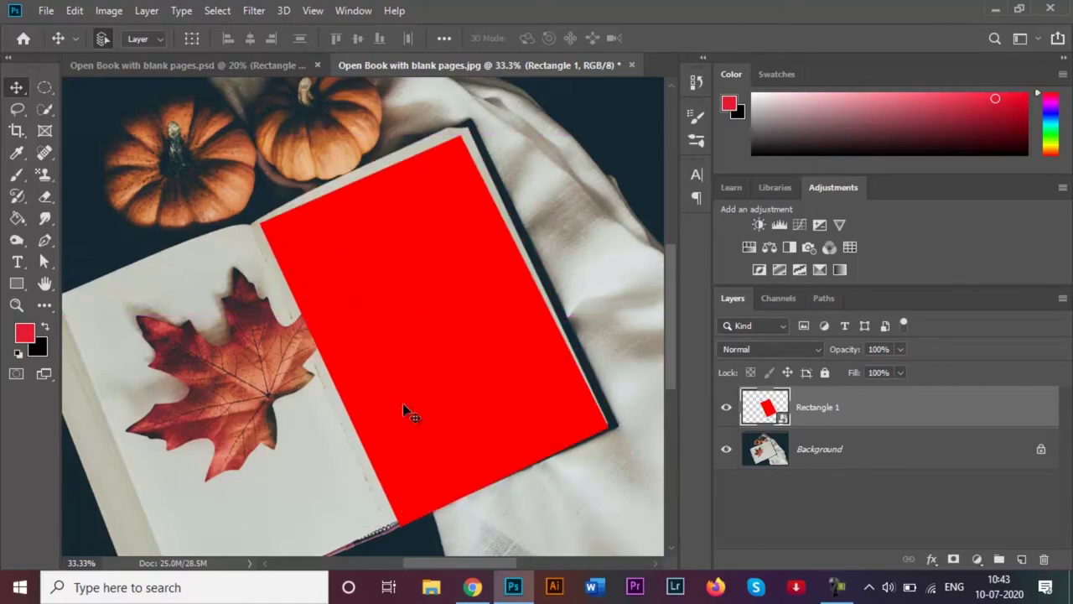
{"action": "left_click_drag", "start_coordinate": [416, 376], "coordinate": [405, 375]}
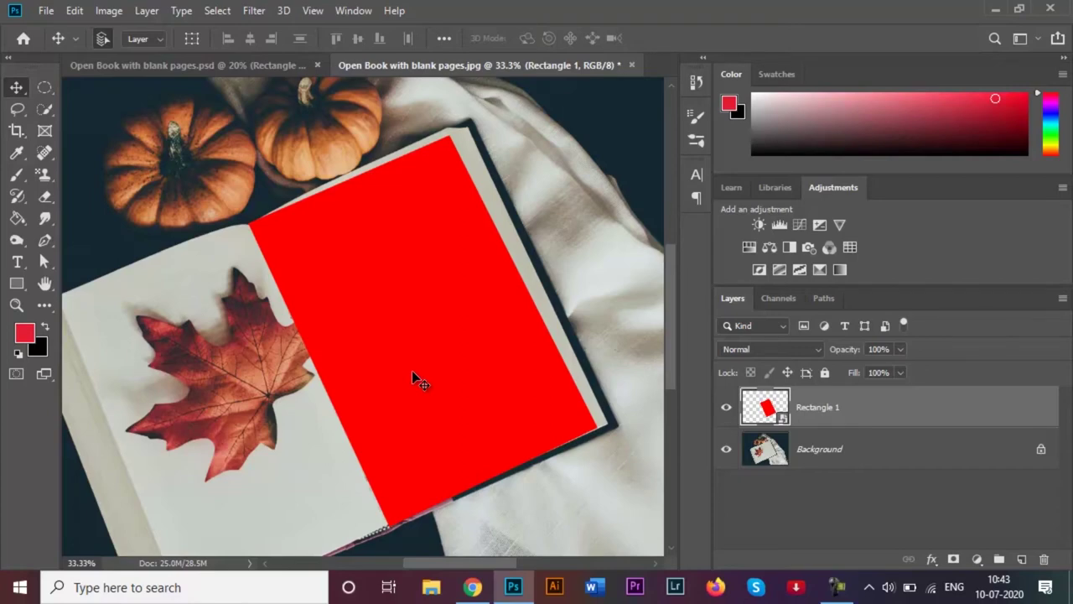
Apply a Warp to the red shape and curve its top corner and edge to the page
{"action": "key", "text": "ctrl+t"}
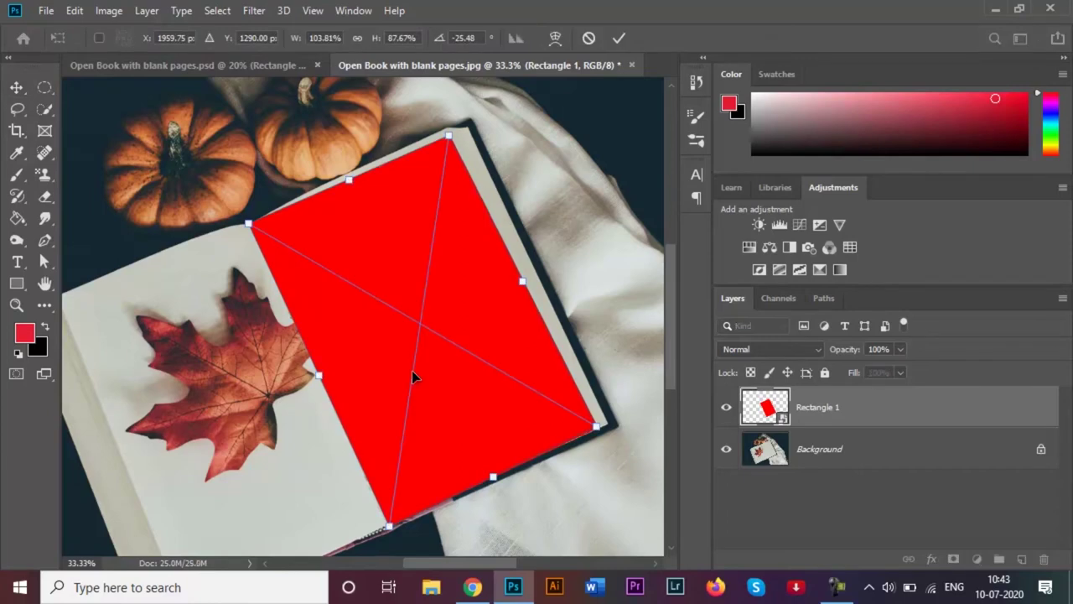
{"action": "right_click", "coordinate": [396, 326]}
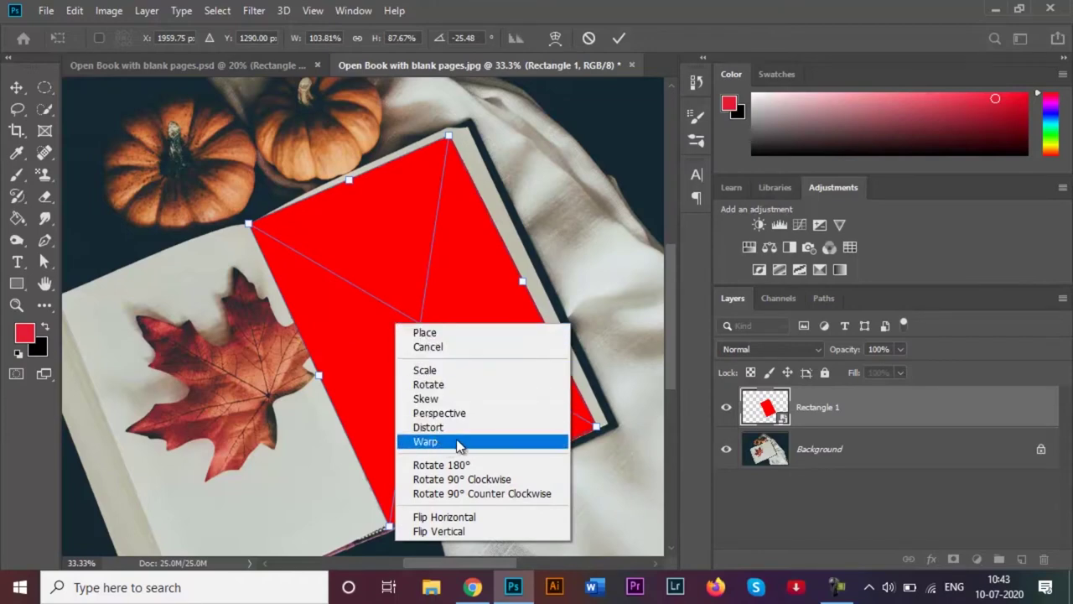
{"action": "left_click", "coordinate": [457, 444]}
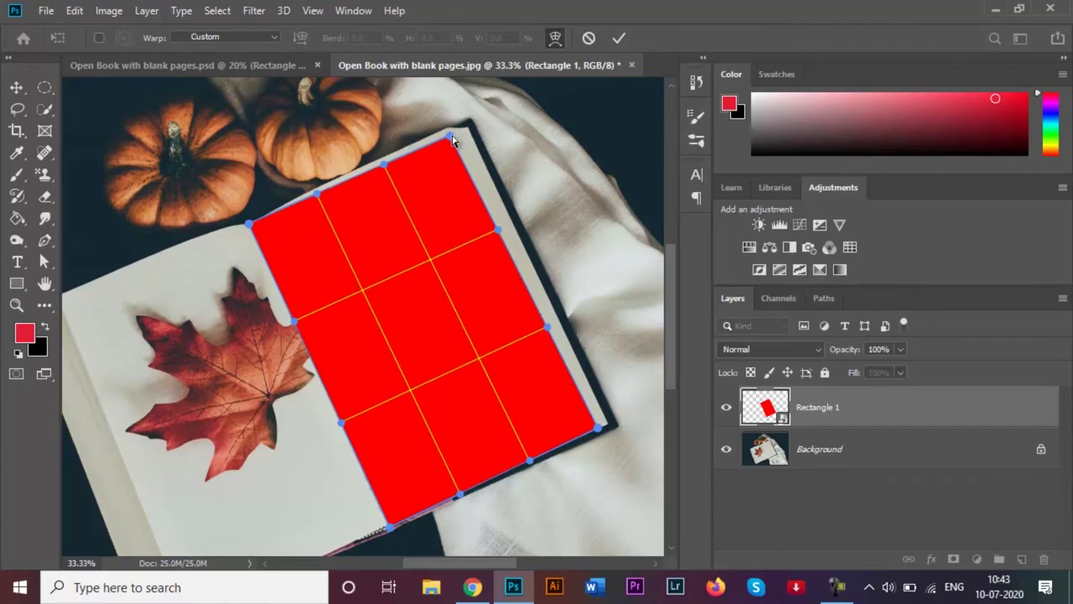
{"action": "left_click_drag", "start_coordinate": [453, 141], "coordinate": [446, 130]}
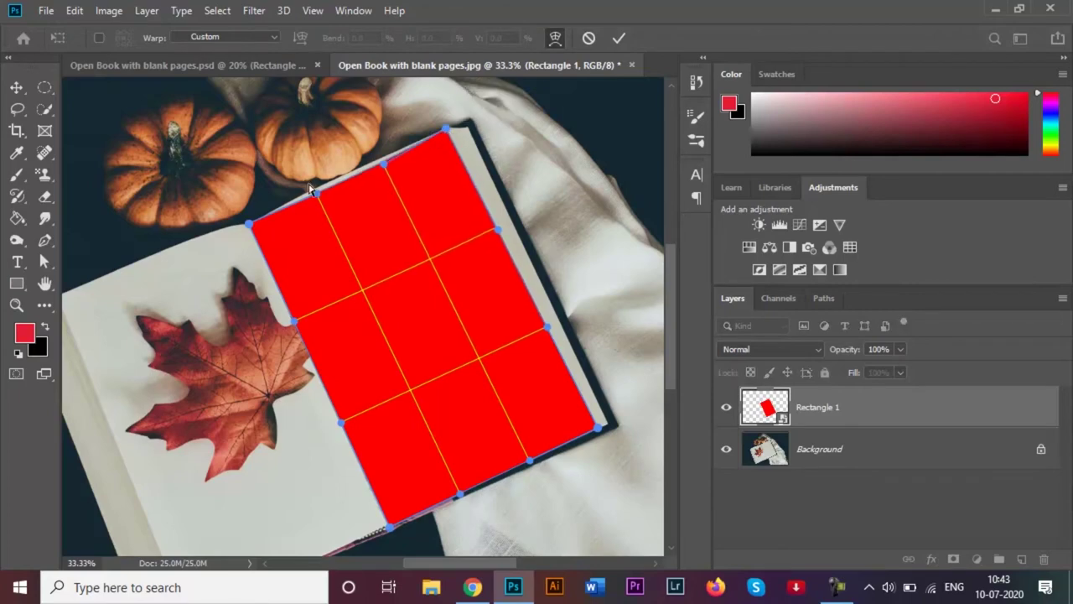
{"action": "left_click_drag", "start_coordinate": [317, 192], "coordinate": [314, 191]}
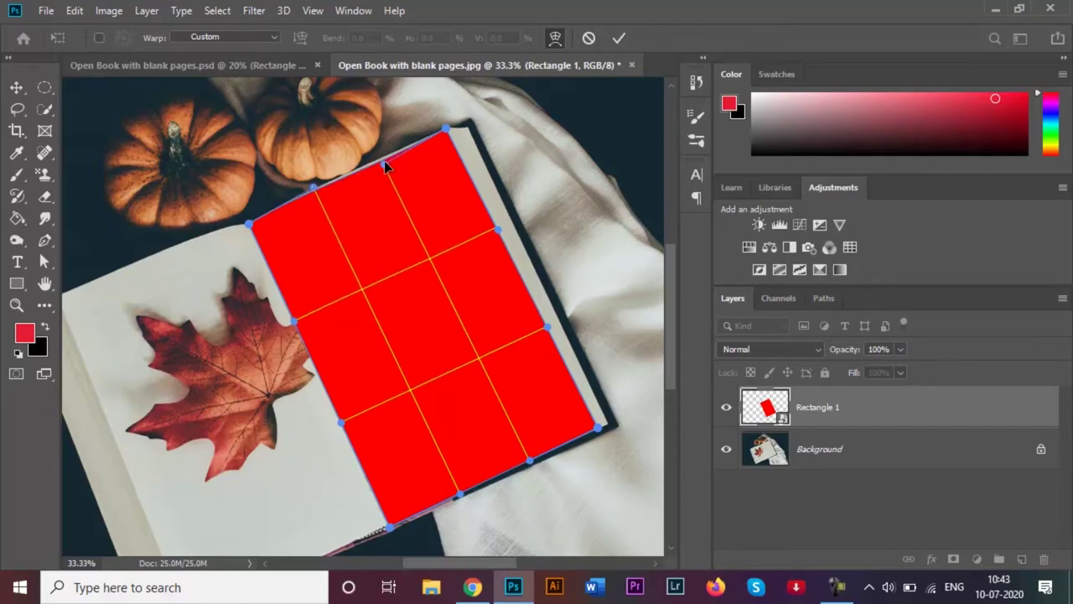
{"action": "left_click_drag", "start_coordinate": [384, 161], "coordinate": [382, 155]}
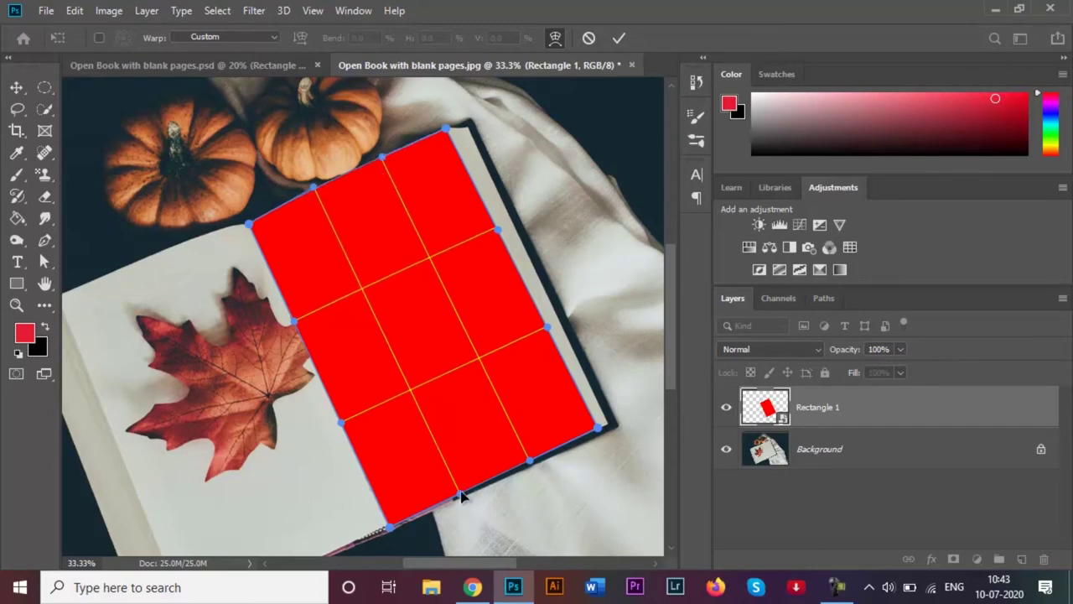
Bend the bottom and spine edges to the page outline and commit the warp
{"action": "mouse_move", "coordinate": [461, 496]}
{"action": "left_mouse_down"}
{"action": "mouse_move", "coordinate": [456, 462]}
{"action": "mouse_move", "coordinate": [449, 485]}
{"action": "mouse_move", "coordinate": [460, 487]}
{"action": "left_mouse_up"}
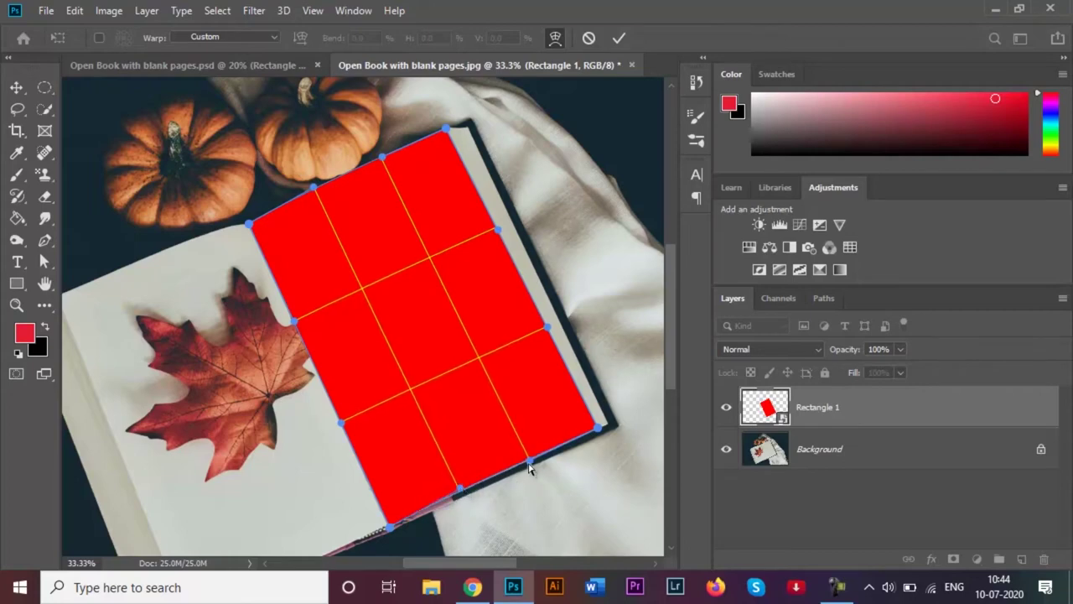
{"action": "mouse_move", "coordinate": [529, 464]}
{"action": "left_mouse_down"}
{"action": "mouse_move", "coordinate": [520, 444]}
{"action": "mouse_move", "coordinate": [527, 459]}
{"action": "left_mouse_up"}
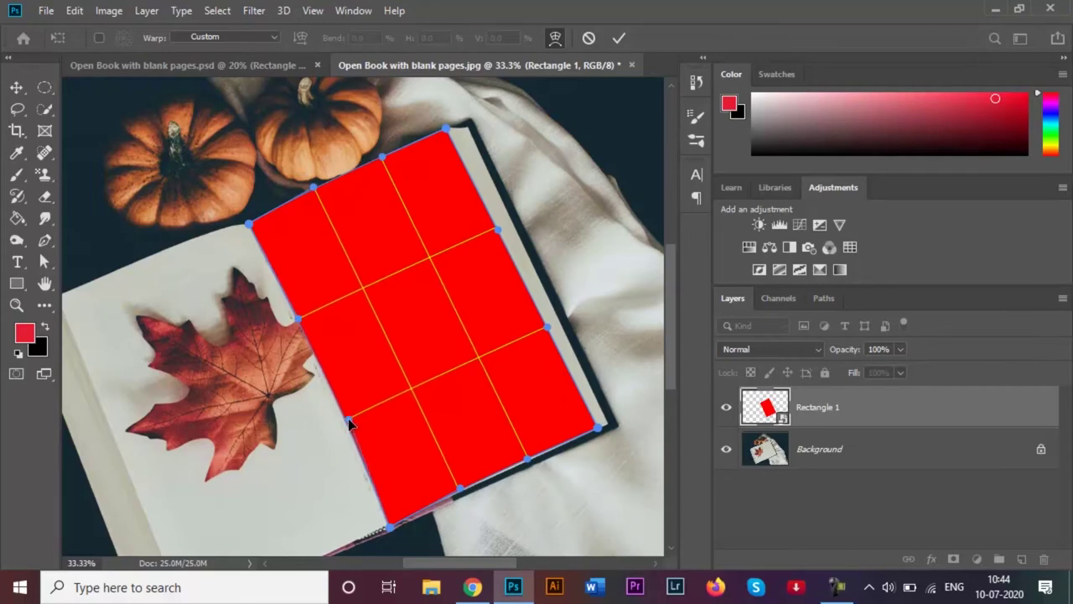
{"action": "left_click_drag", "start_coordinate": [350, 424], "coordinate": [343, 426]}
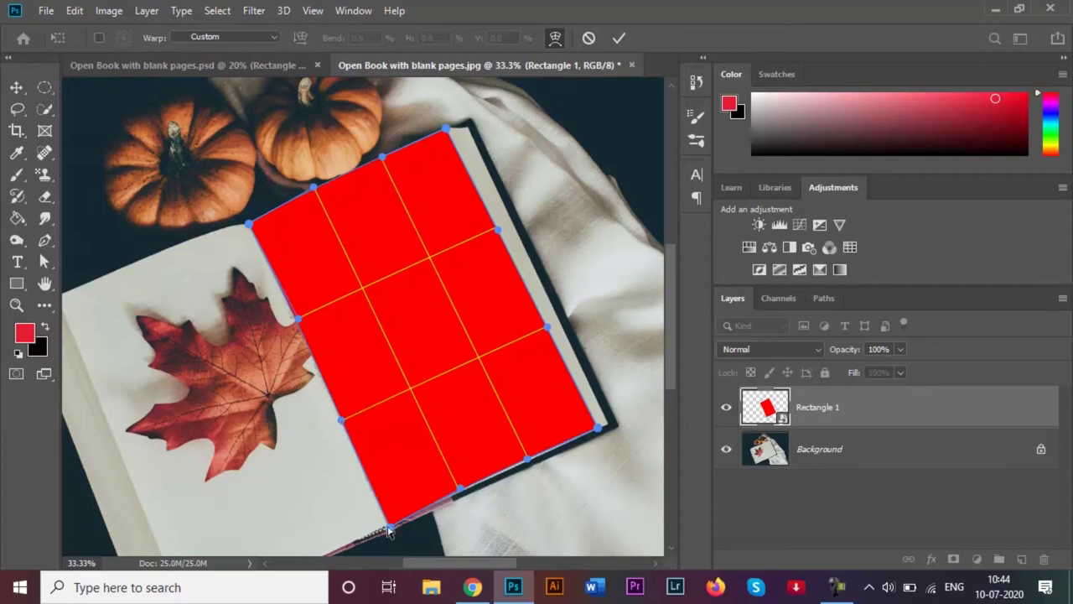
{"action": "left_click_drag", "start_coordinate": [390, 527], "coordinate": [389, 518]}
{"action": "left_click_drag", "start_coordinate": [389, 518], "coordinate": [388, 528]}
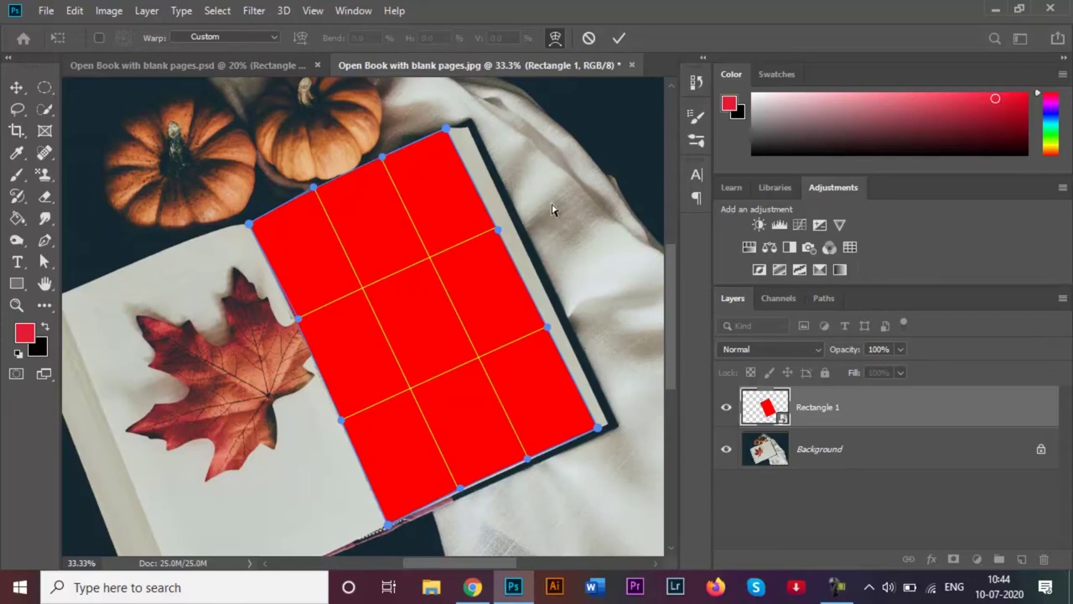
{"action": "left_click", "coordinate": [618, 39]}
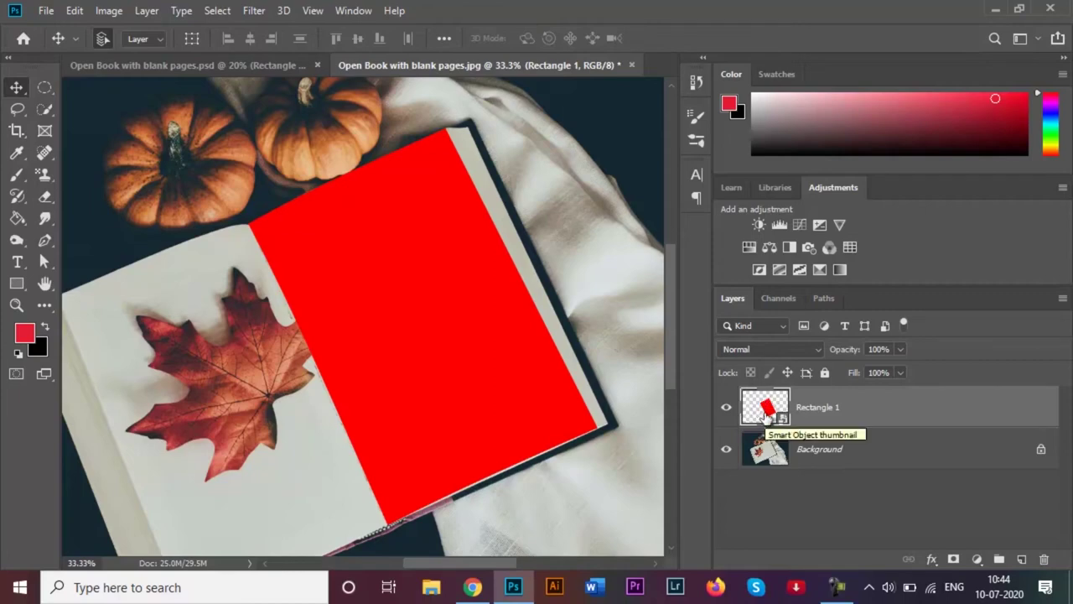
Open the 'Rectangle 1' smart object's contents and fit its canvas on screen
{"action": "double_click", "coordinate": [765, 409]}
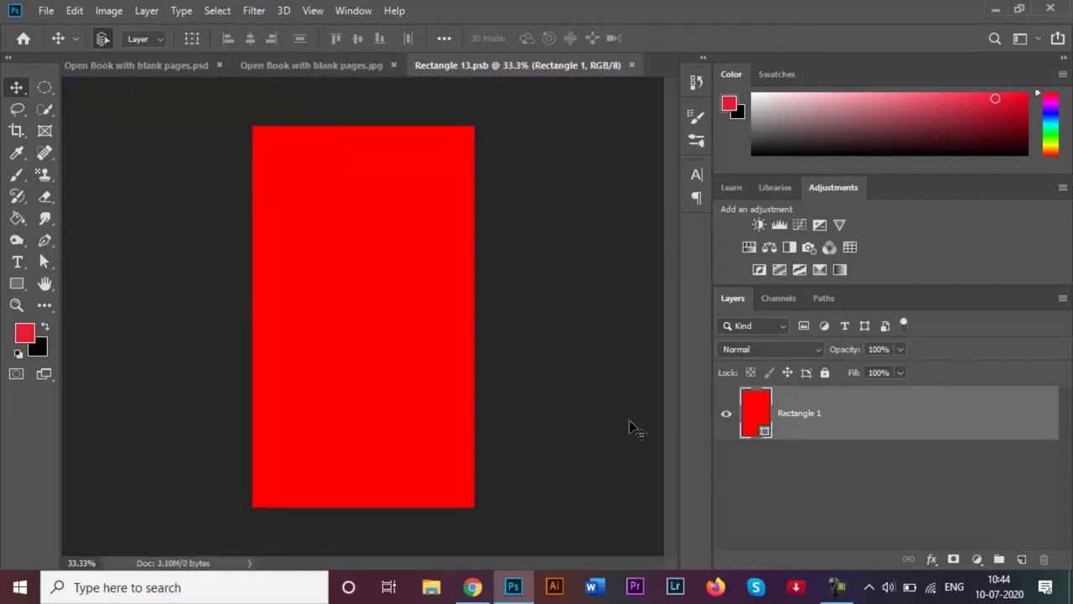
{"action": "key", "text": "ctrl+0"}
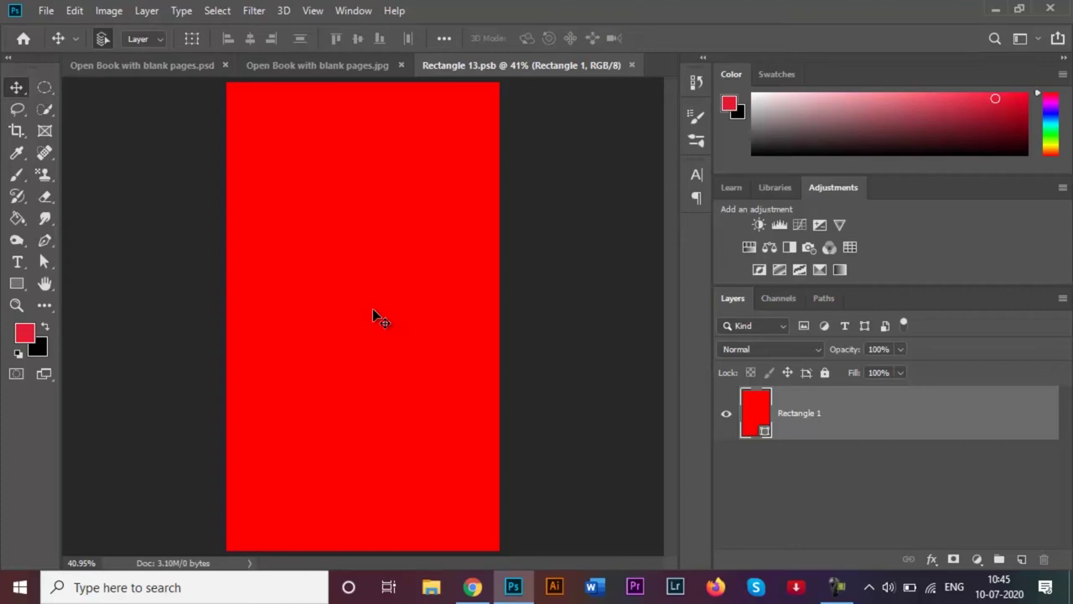
{"action": "left_click", "coordinate": [46, 10]}
Browse to Desktop > Tarini > Reference images in the Open dialog
{"action": "left_click", "coordinate": [63, 45]}
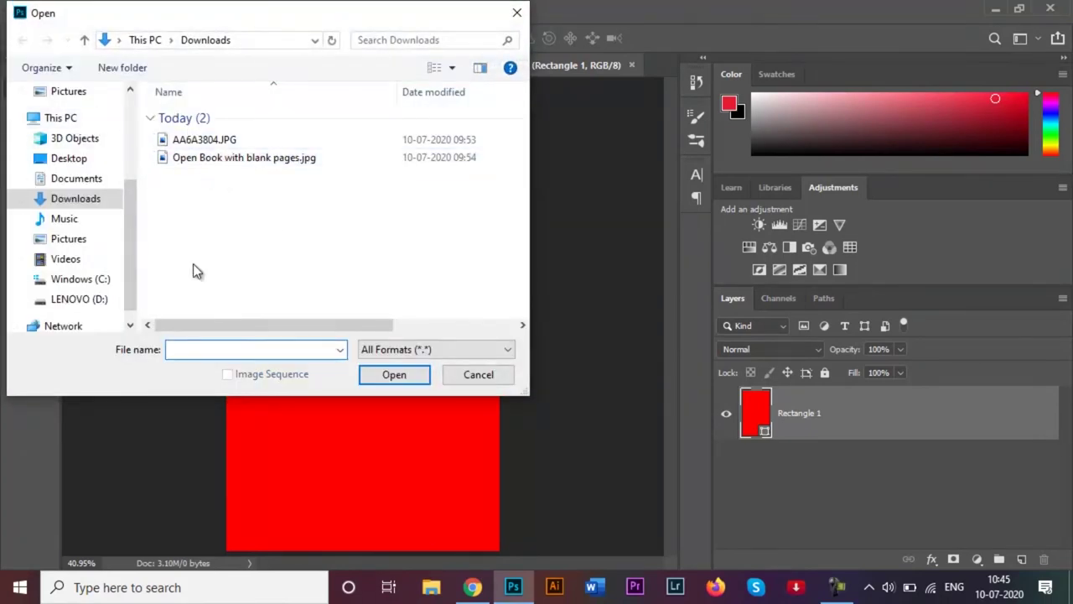
{"action": "left_click_drag", "start_coordinate": [130, 199], "coordinate": [134, 127]}
{"action": "left_click", "coordinate": [68, 178]}
{"action": "scroll", "coordinate": [251, 235], "scroll_direction": "down", "scroll_amount": 2}
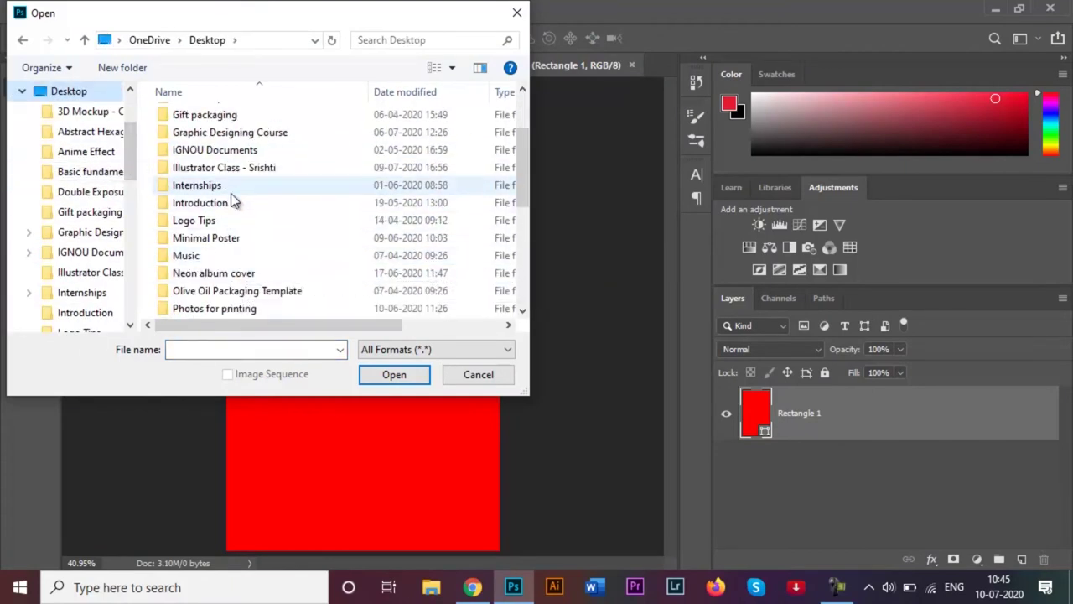
{"action": "scroll", "coordinate": [233, 290], "scroll_direction": "down", "scroll_amount": 2}
{"action": "double_click", "coordinate": [233, 289]}
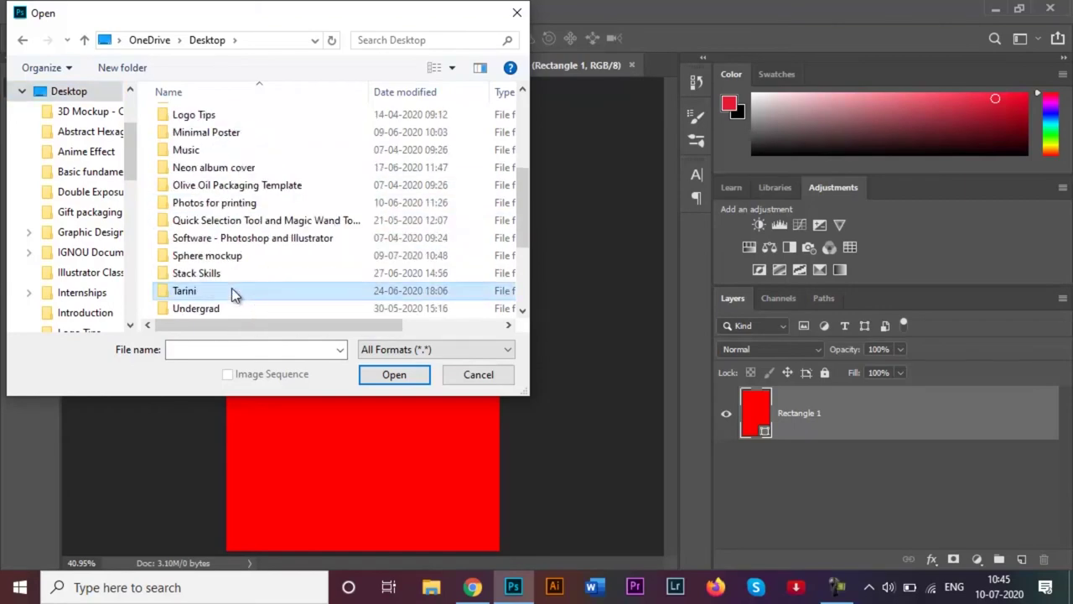
{"action": "left_click", "coordinate": [277, 212]}
{"action": "double_click", "coordinate": [276, 212]}
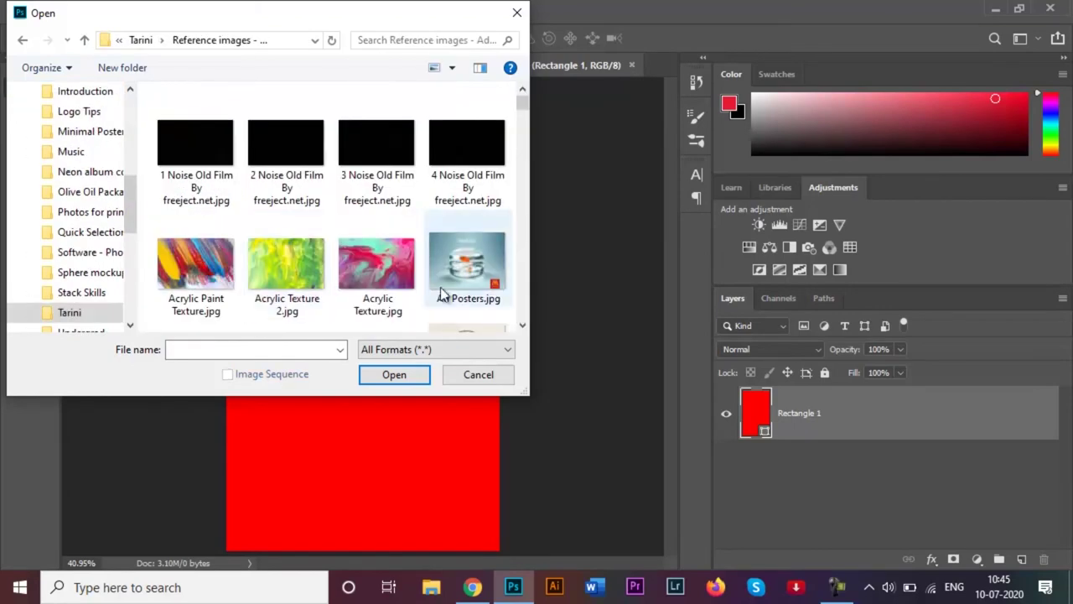
Open Blue WaterColour BG.jpg from that folder
{"action": "scroll", "coordinate": [503, 299], "scroll_direction": "down", "scroll_amount": 1}
{"action": "scroll", "coordinate": [415, 284], "scroll_direction": "down", "scroll_amount": 2}
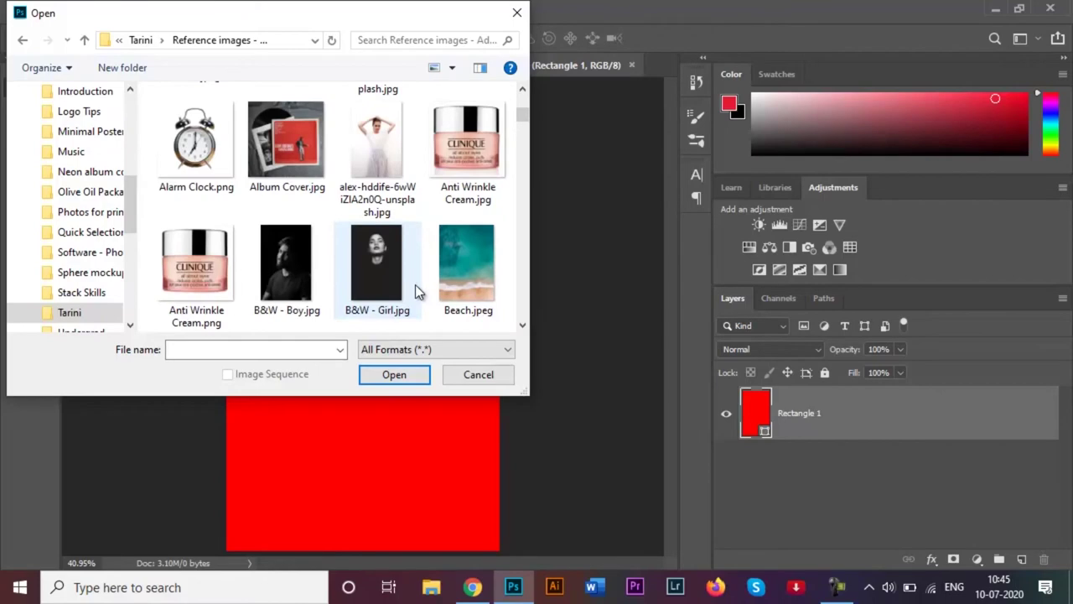
{"action": "scroll", "coordinate": [415, 284], "scroll_direction": "up", "scroll_amount": 1}
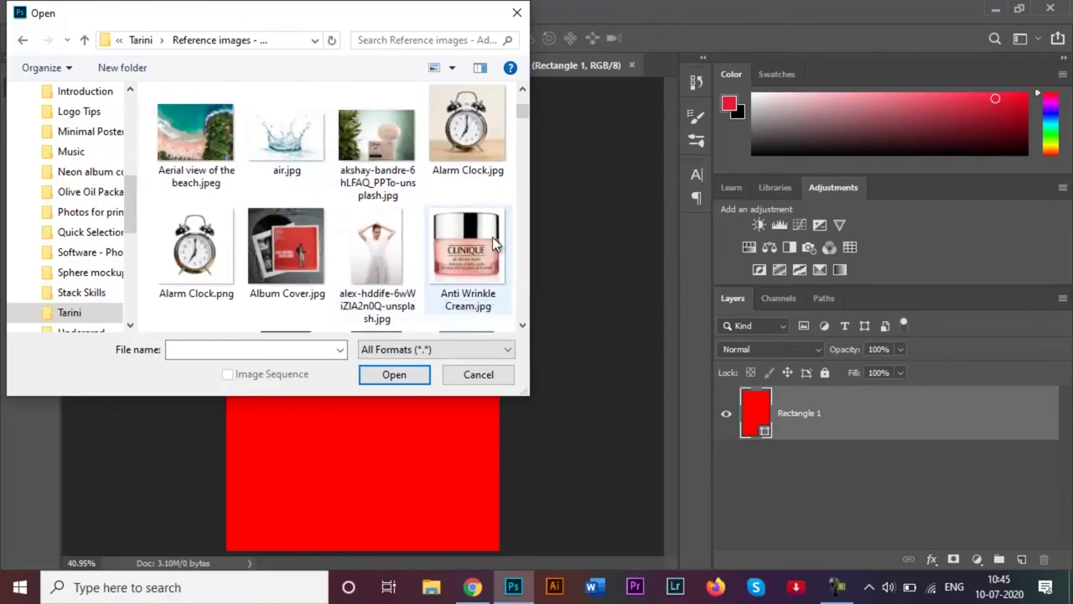
{"action": "scroll", "coordinate": [428, 241], "scroll_direction": "down", "scroll_amount": 2}
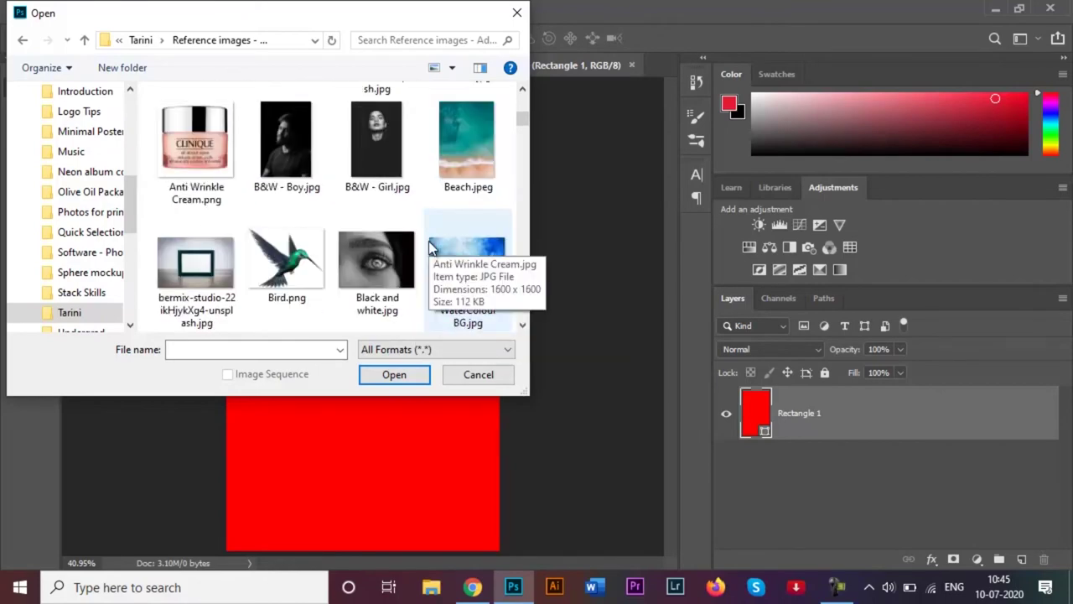
{"action": "scroll", "coordinate": [428, 241], "scroll_direction": "down", "scroll_amount": 1}
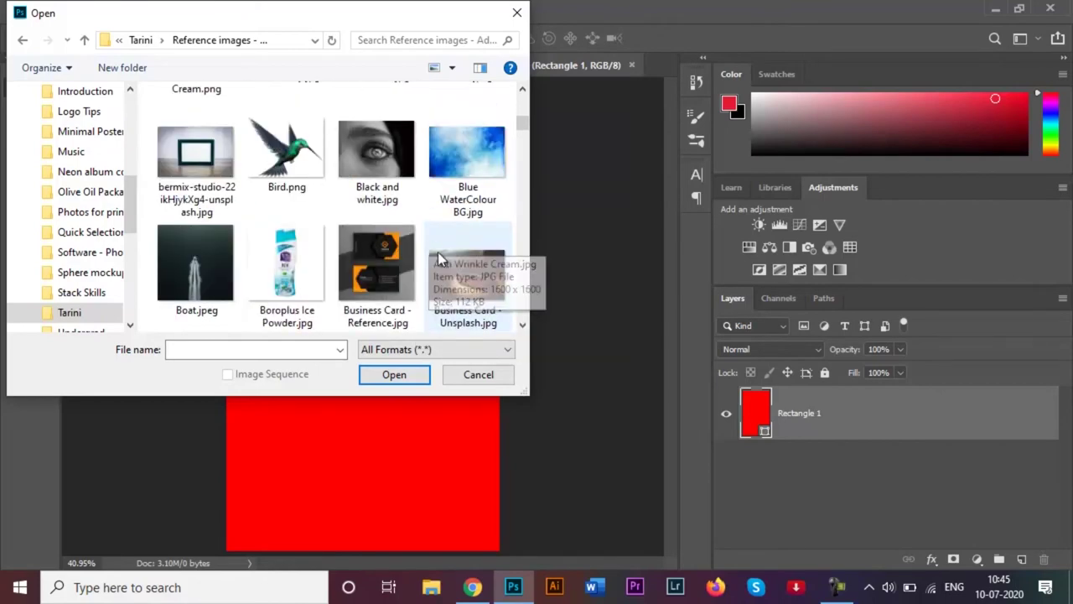
{"action": "left_click", "coordinate": [472, 162]}
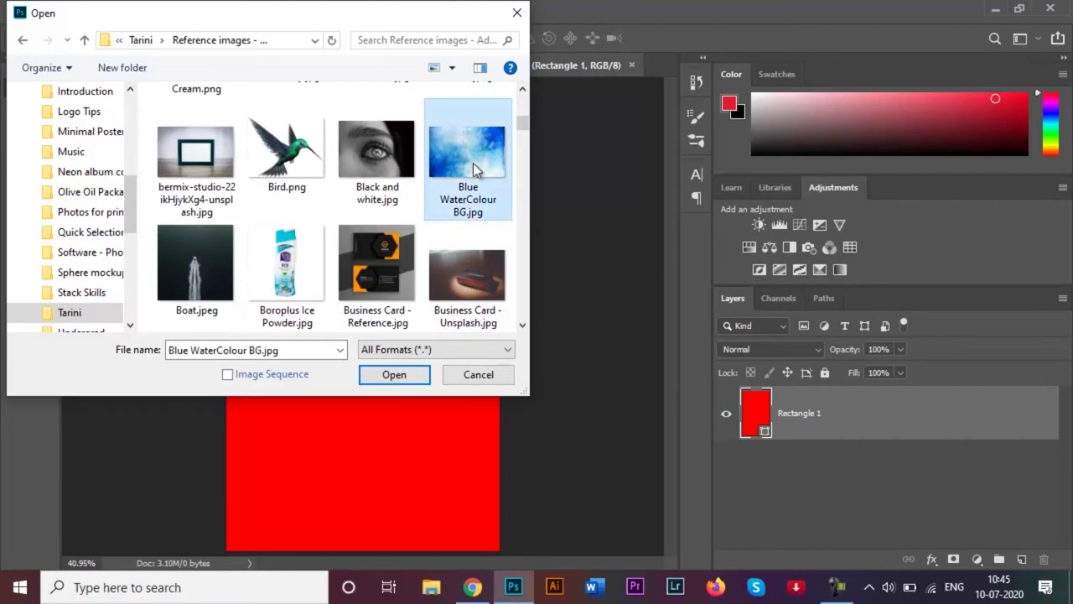
{"action": "left_click", "coordinate": [392, 374]}
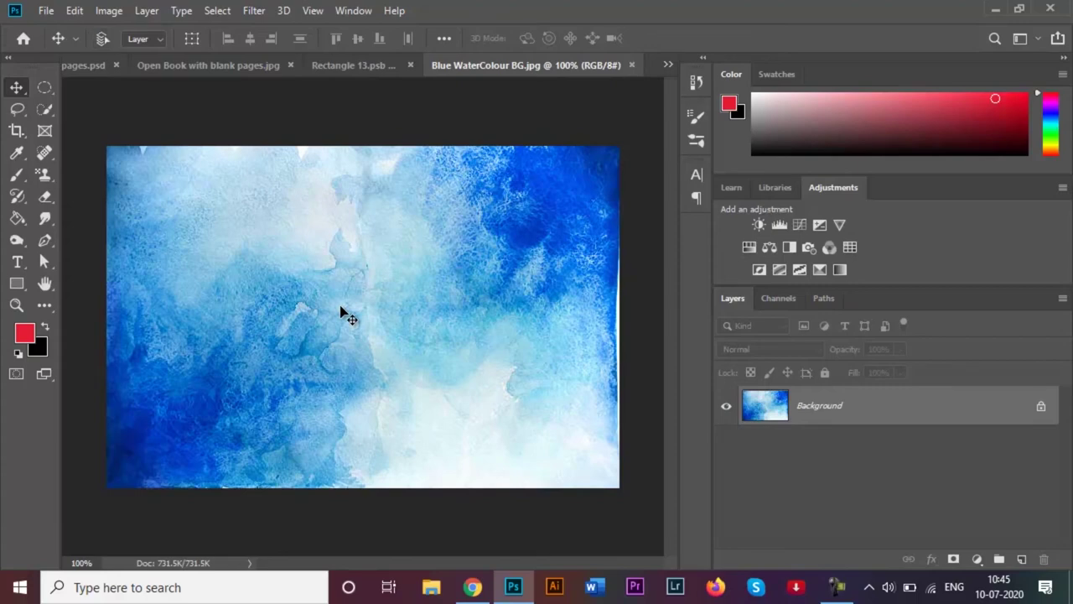
Switch to Rectangle 13.psb, then back to the Blue WaterColour BG.jpg document
{"action": "scroll", "coordinate": [340, 311], "scroll_direction": "up", "scroll_amount": 2}
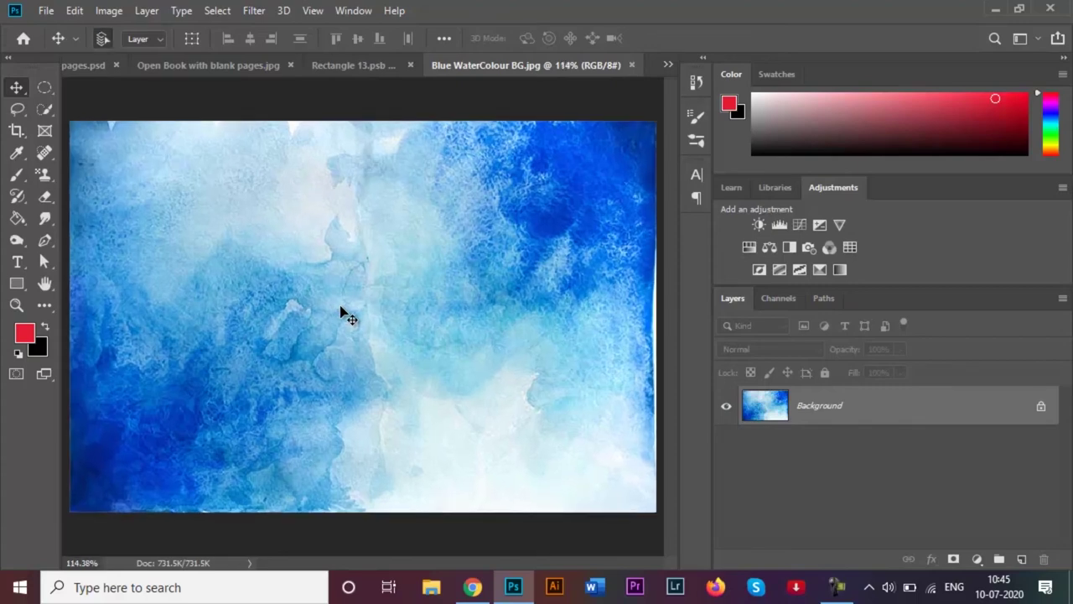
{"action": "left_click", "coordinate": [338, 65]}
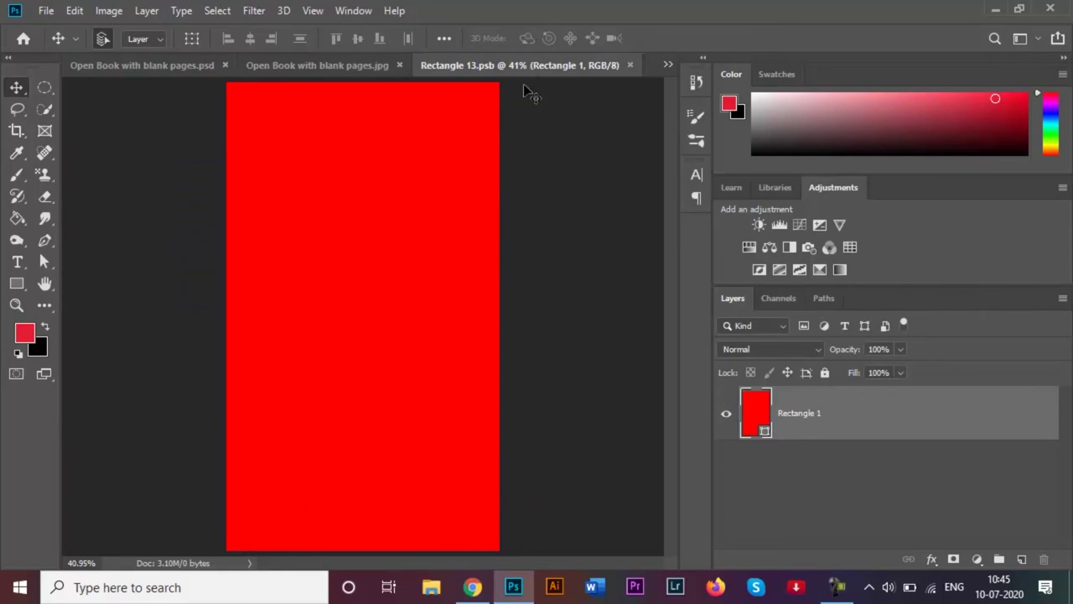
{"action": "left_click", "coordinate": [667, 65]}
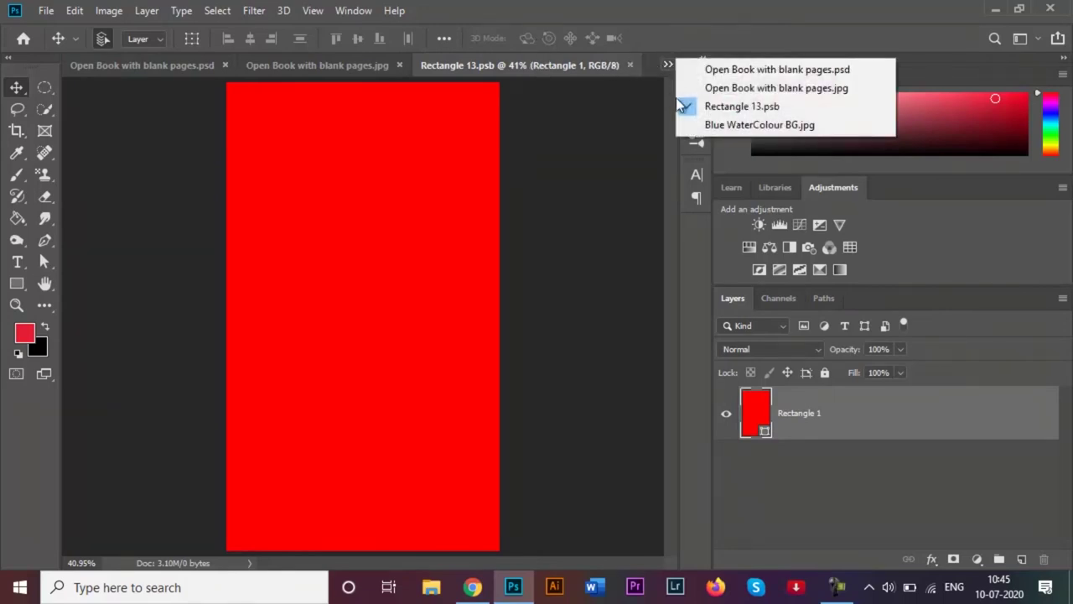
{"action": "left_click", "coordinate": [705, 125]}
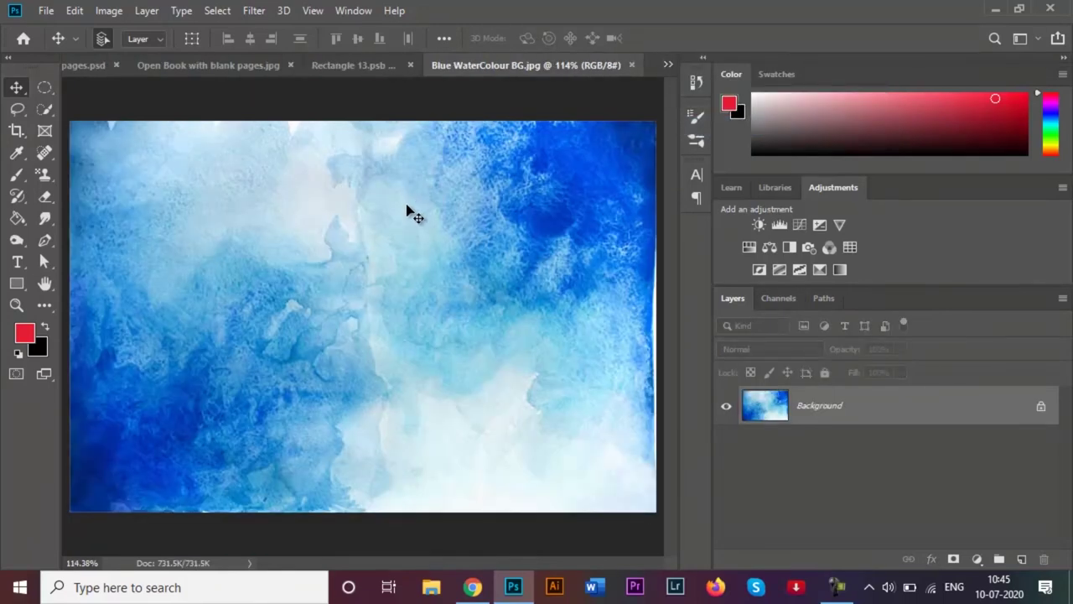
Unlock the watercolour's Background layer, select all, Copy Merged, and return to Rectangle 13.psb
{"action": "left_click", "coordinate": [1040, 406]}
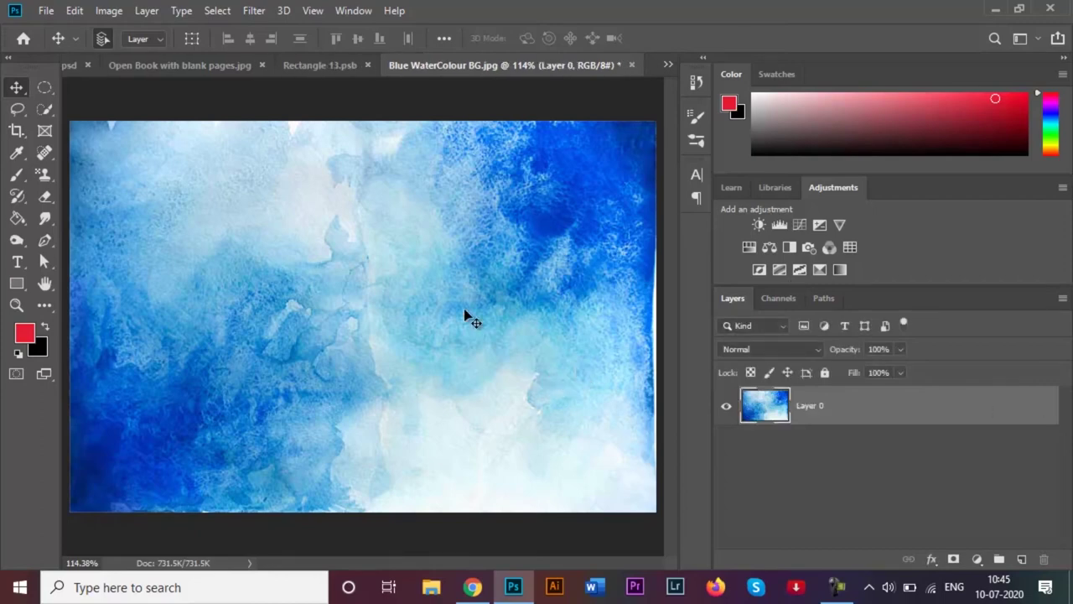
{"action": "key", "text": "ctrl+a"}
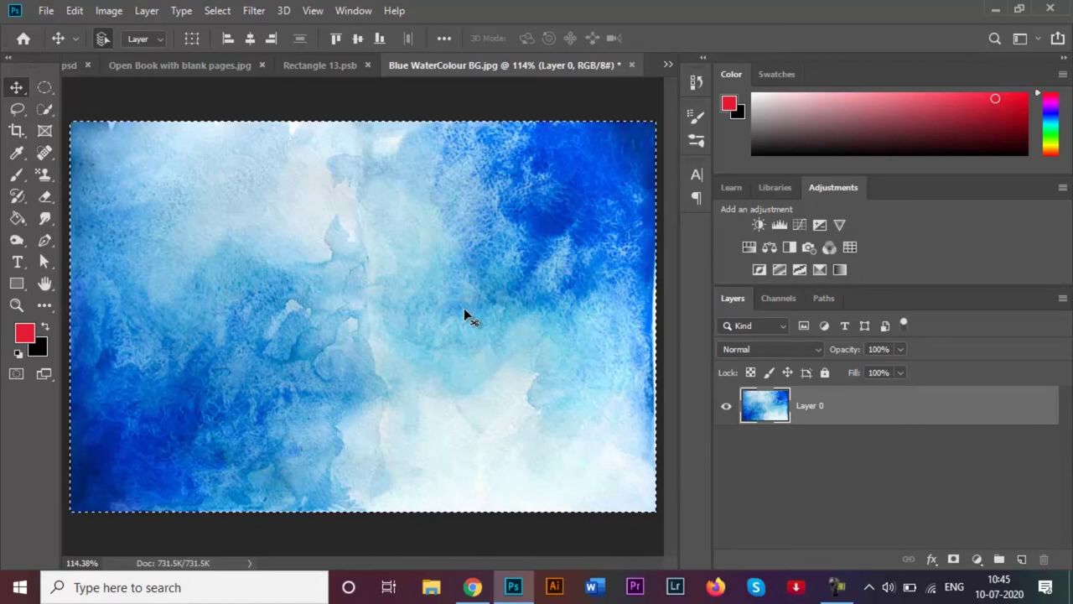
{"action": "left_click", "coordinate": [70, 12]}
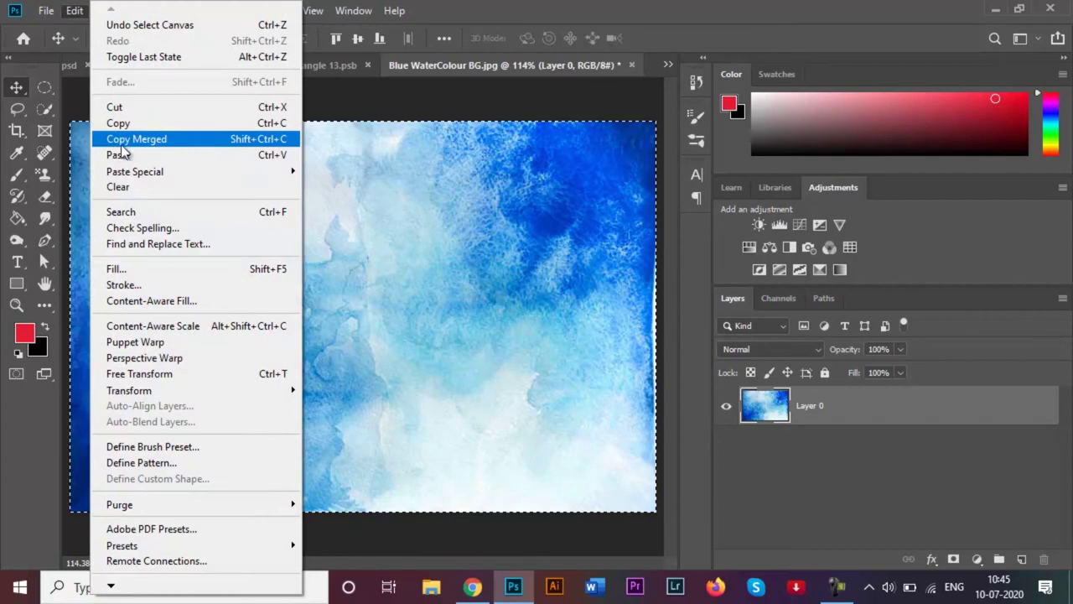
{"action": "left_click", "coordinate": [187, 143]}
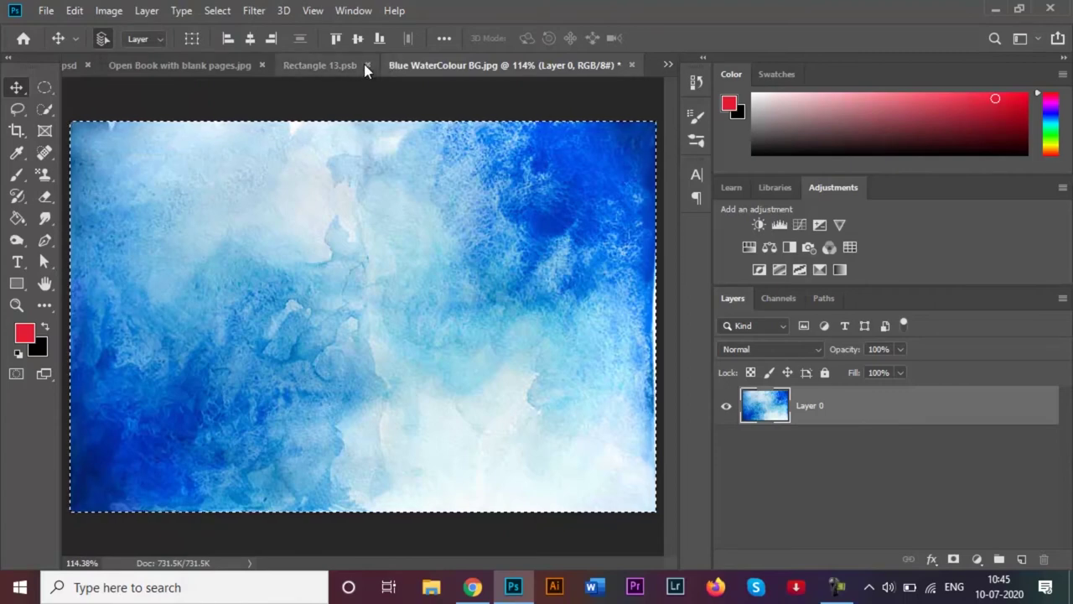
{"action": "left_click", "coordinate": [335, 64]}
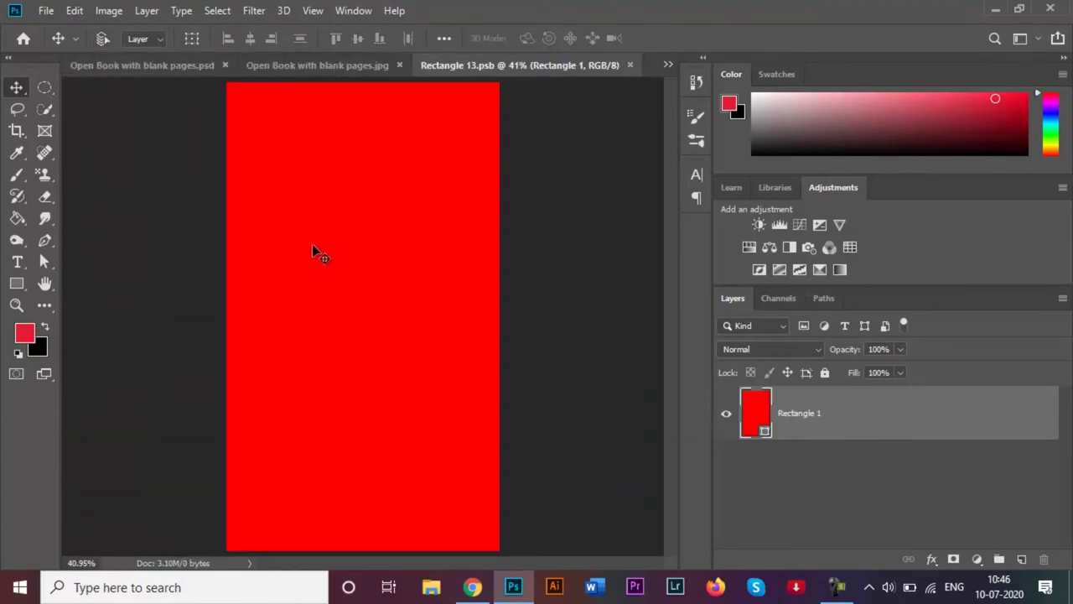
Paste the watercolour into Rectangle 13.psb and close the source image without saving
{"action": "key", "text": "ctrl+v"}
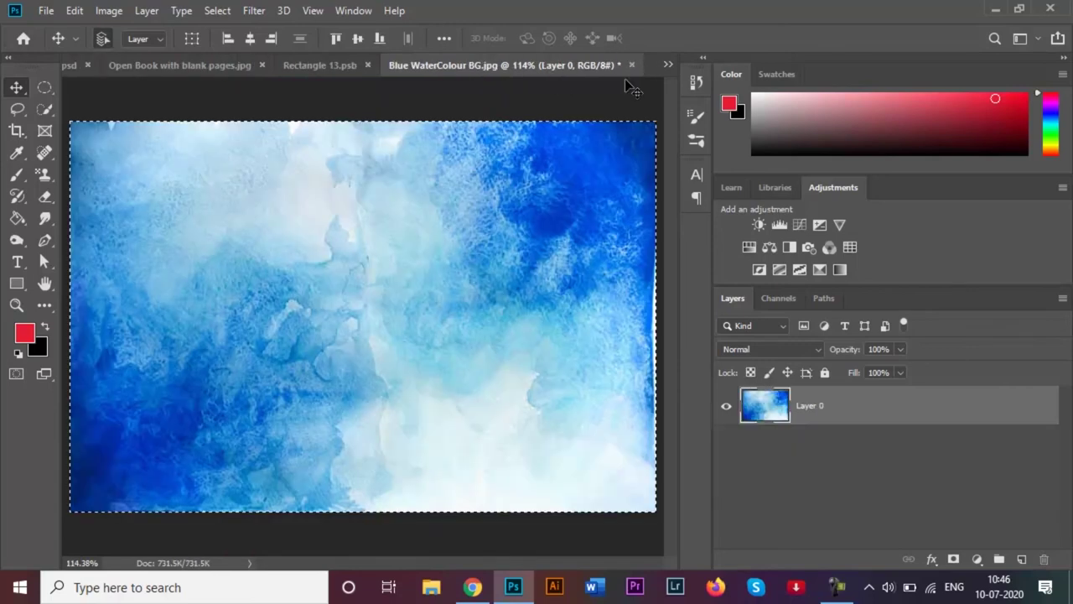
{"action": "left_click", "coordinate": [639, 64]}
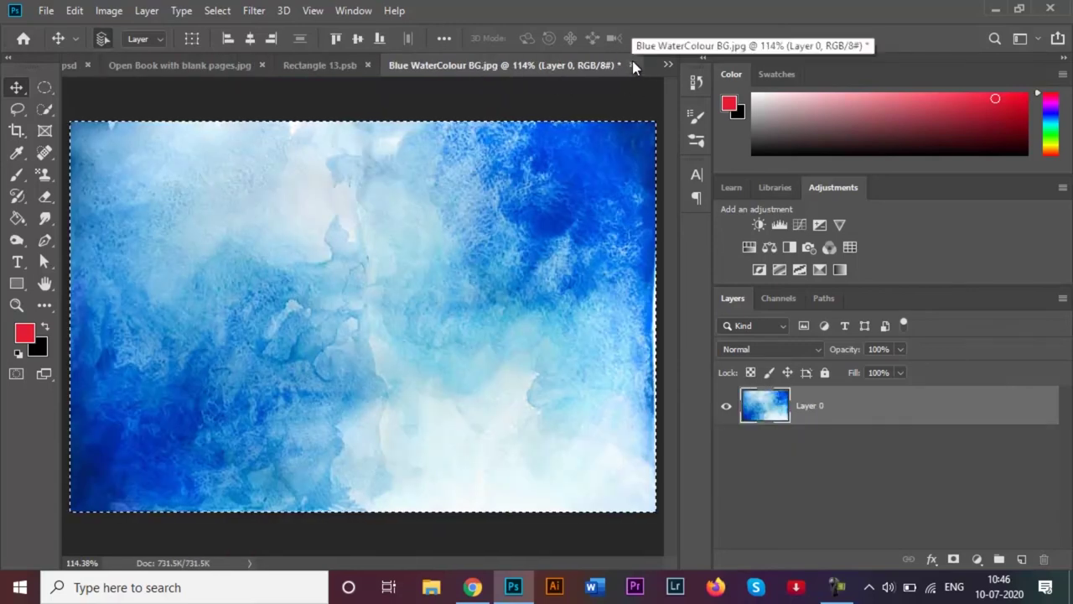
{"action": "left_click", "coordinate": [632, 62]}
{"action": "left_click", "coordinate": [555, 232]}
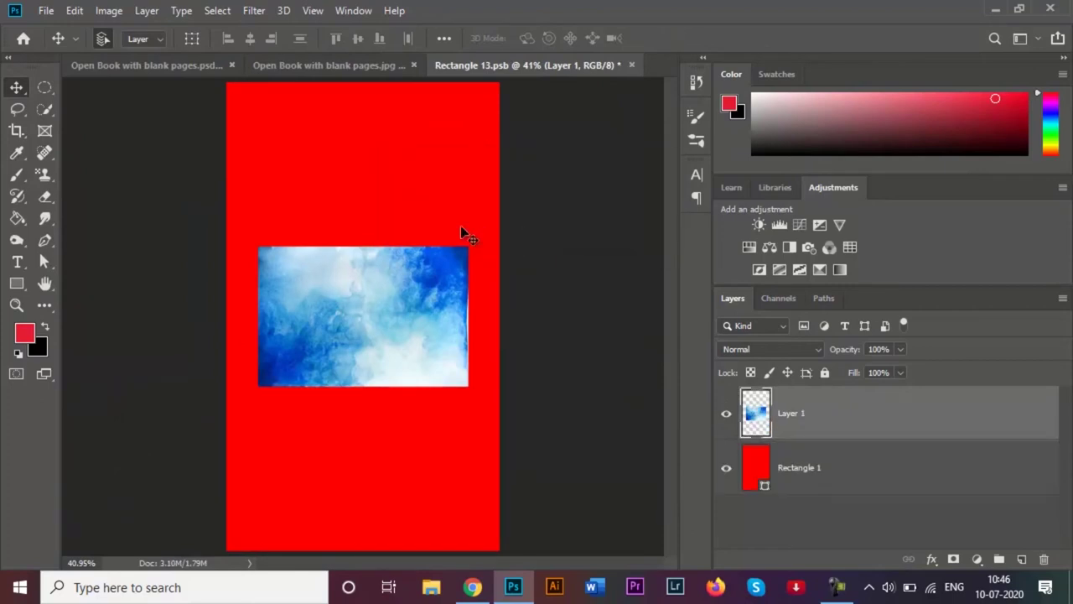
Rotate the watercolour about 90°, scale it to about 229%, and position it to fill the canvas
{"action": "key", "text": "ctrl+t"}
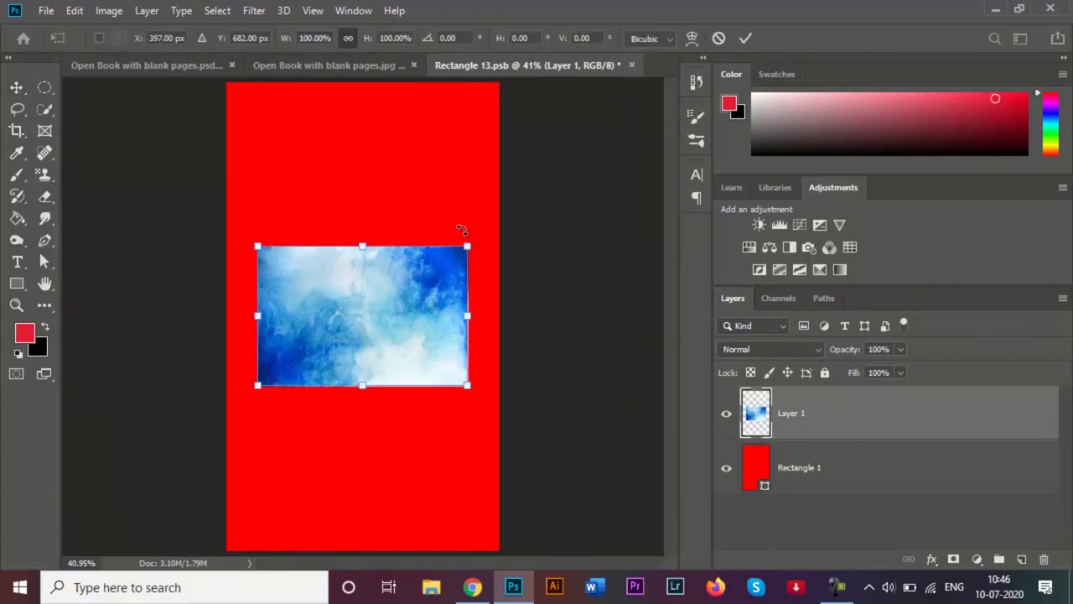
{"action": "left_click_drag", "start_coordinate": [468, 232], "coordinate": [450, 427]}
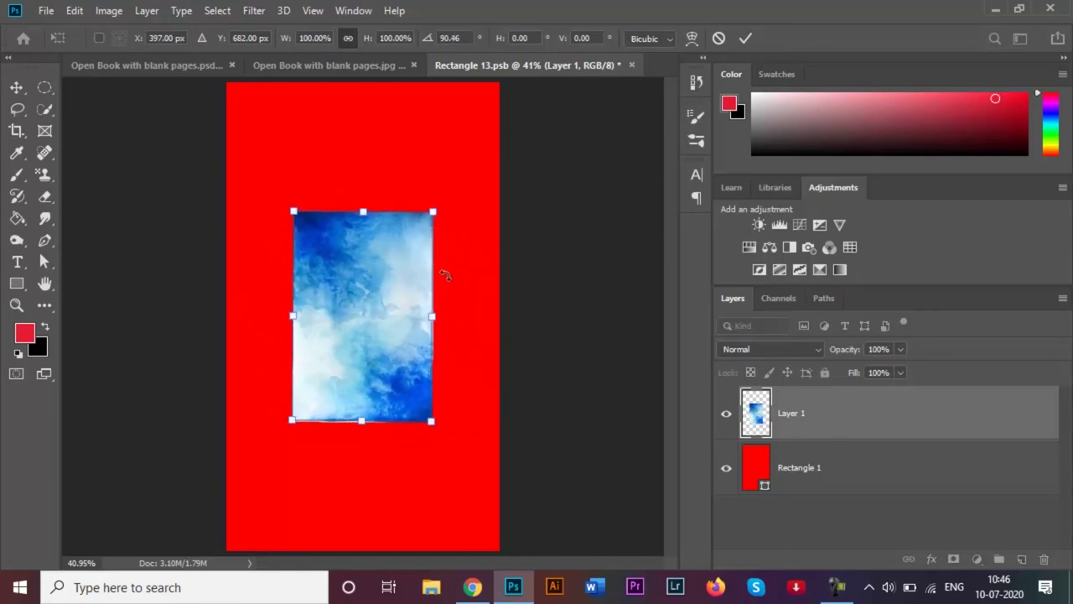
{"action": "left_click_drag", "start_coordinate": [433, 212], "coordinate": [483, 137]}
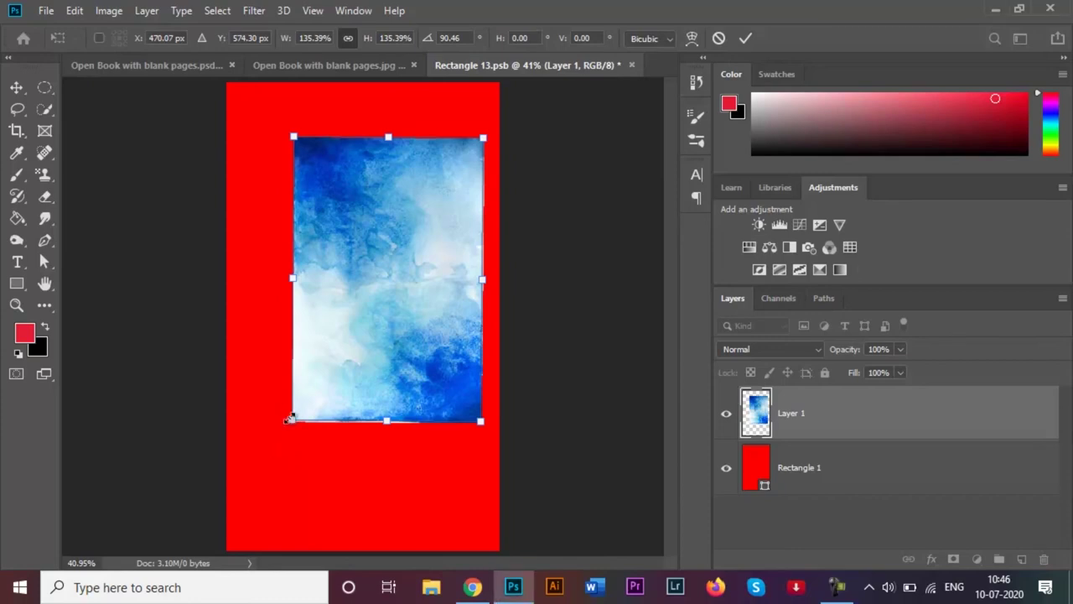
{"action": "left_click_drag", "start_coordinate": [284, 420], "coordinate": [216, 511]}
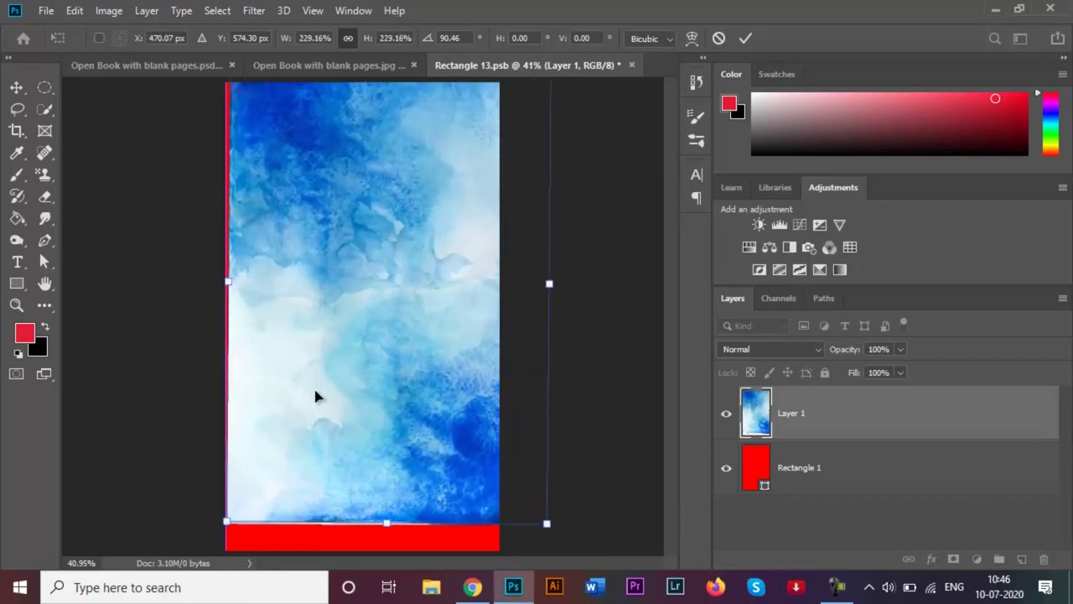
{"action": "left_click_drag", "start_coordinate": [313, 394], "coordinate": [307, 431]}
{"action": "left_click_drag", "start_coordinate": [582, 397], "coordinate": [580, 391]}
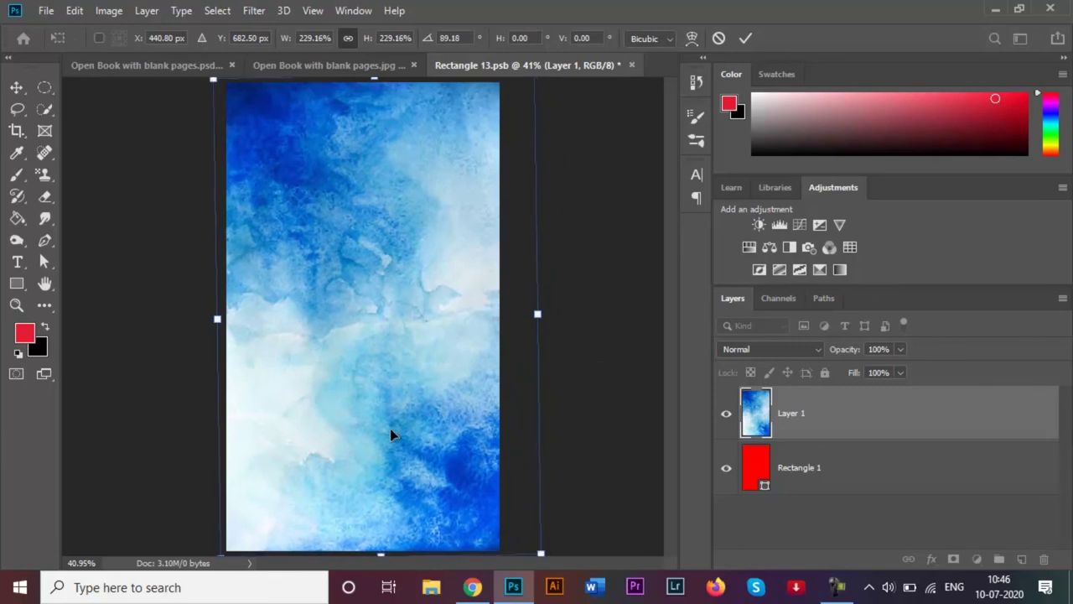
{"action": "left_click_drag", "start_coordinate": [389, 427], "coordinate": [377, 427]}
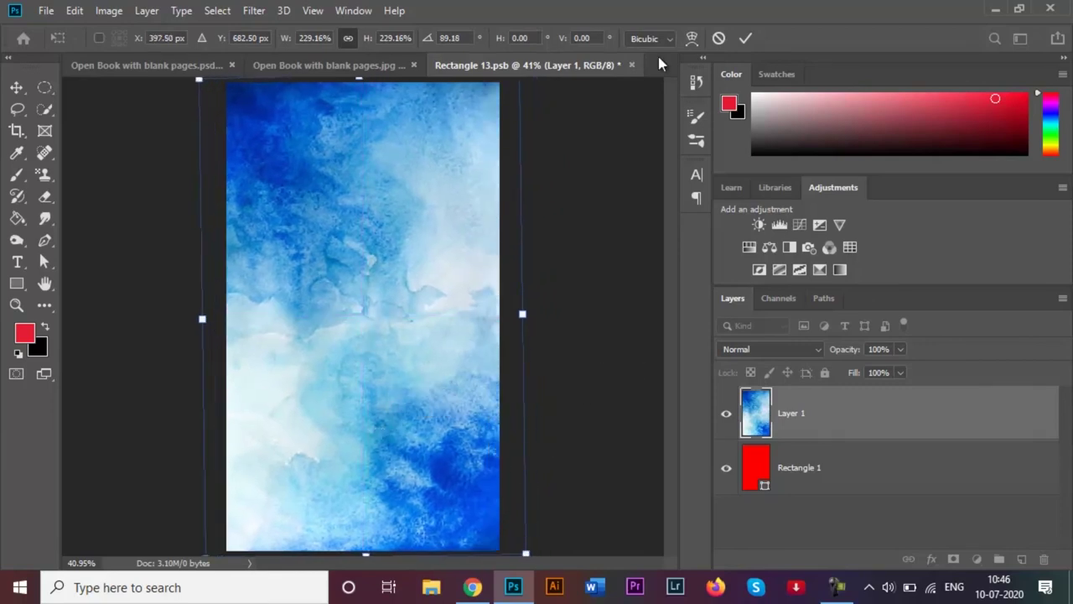
{"action": "left_click", "coordinate": [745, 39]}
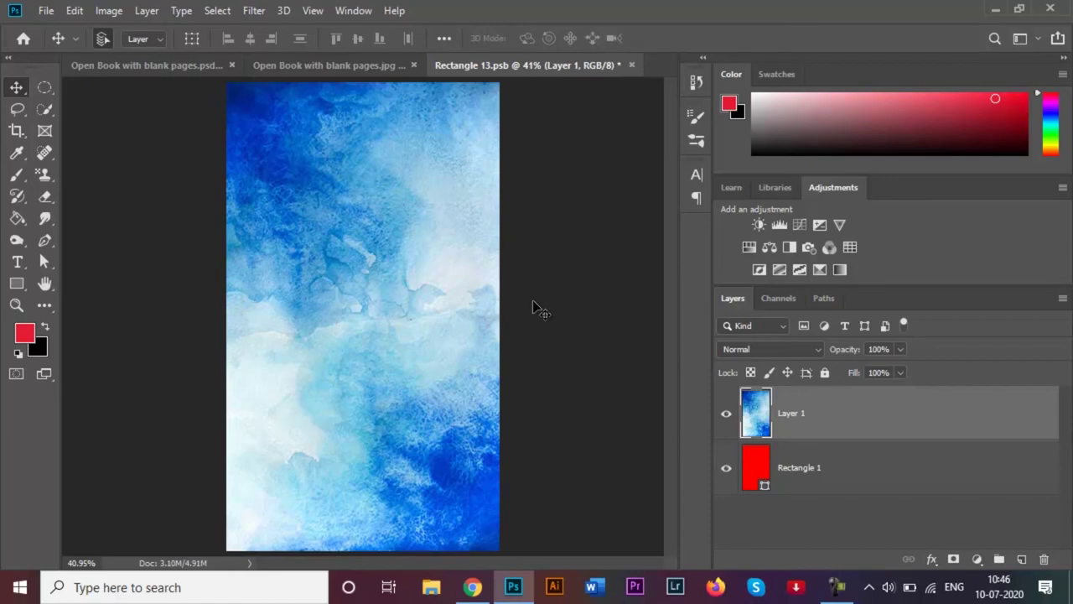
{"action": "left_click", "coordinate": [52, 10]}
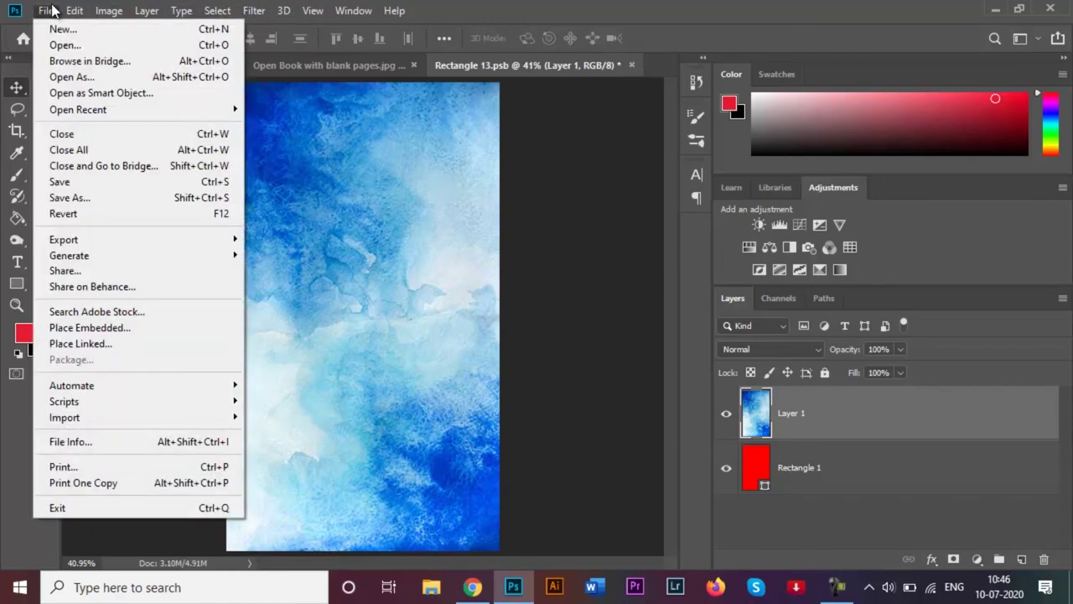
Save the Rectangle 13 smart object and return to the Open Book with blank pages.jpg photo
{"action": "left_click", "coordinate": [97, 184]}
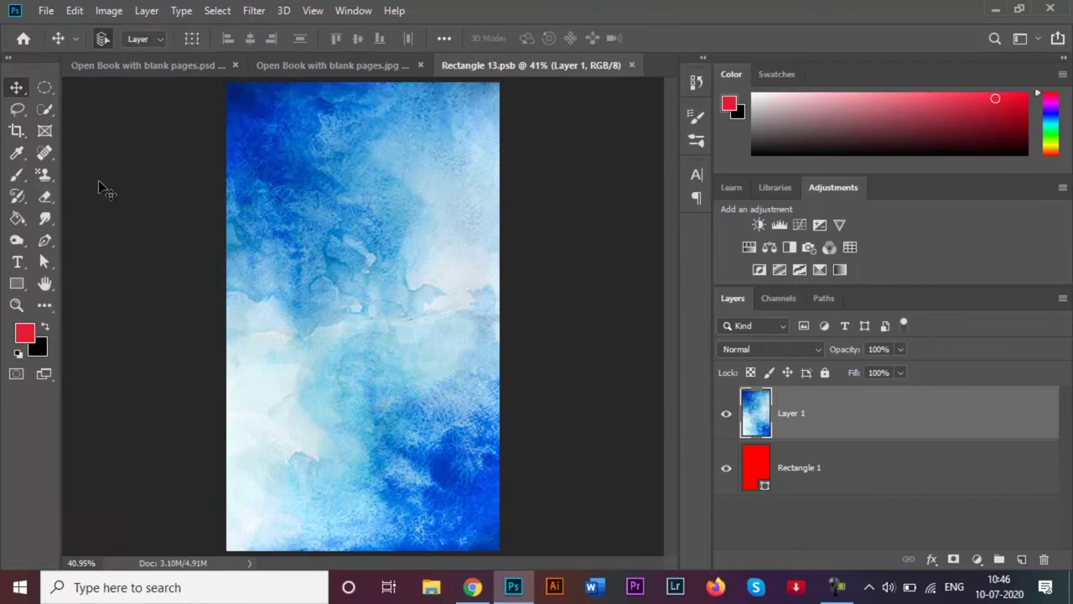
{"action": "left_click", "coordinate": [310, 64]}
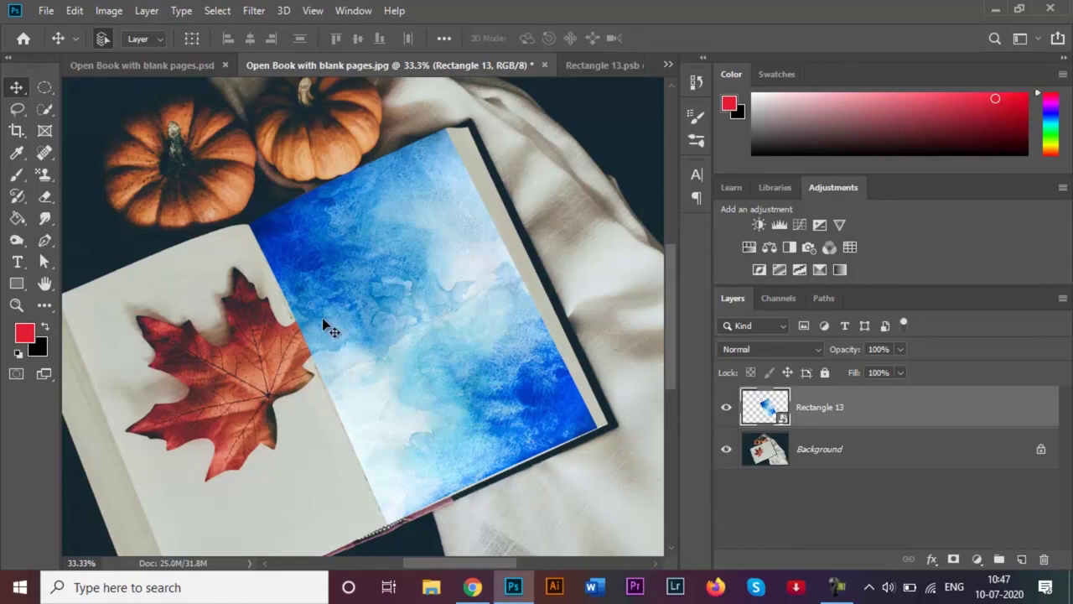
Close Rectangle 13.psb and add a white layer mask to the Rectangle 13 layer
{"action": "left_click", "coordinate": [620, 64]}
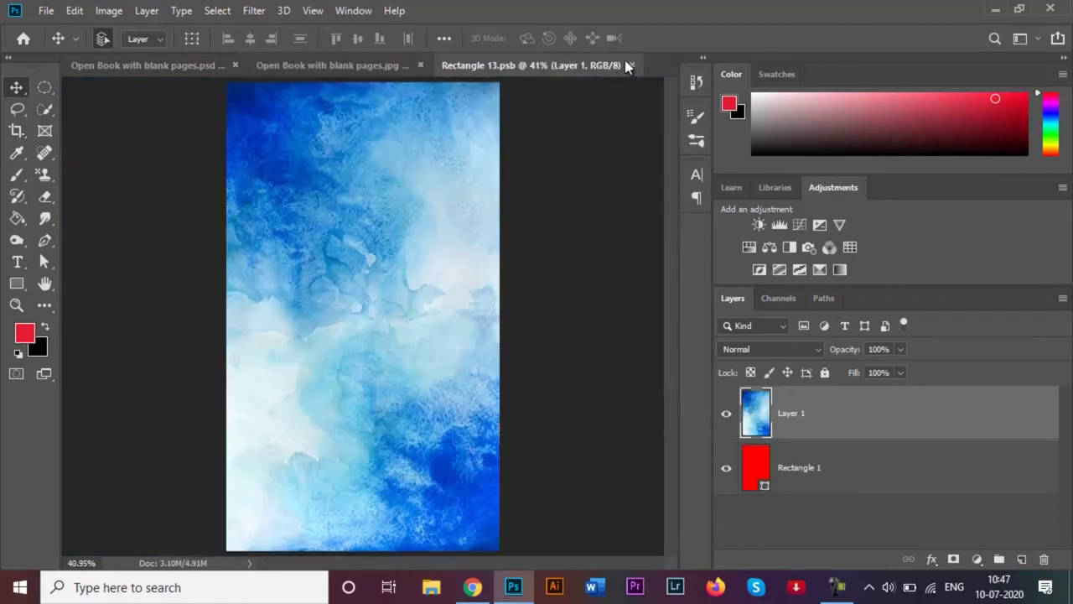
{"action": "left_click", "coordinate": [632, 65]}
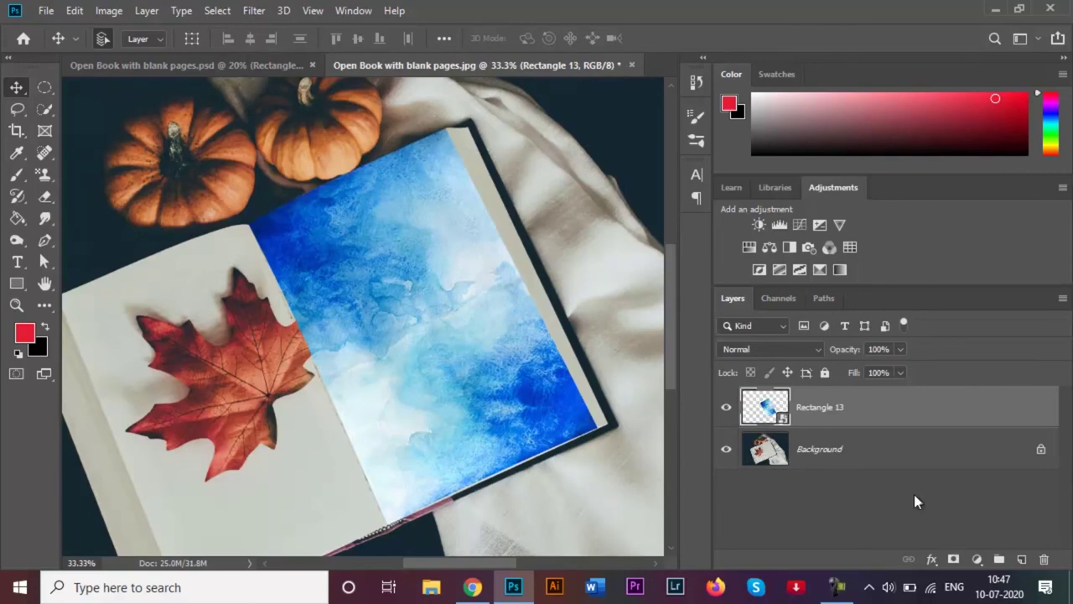
{"action": "left_click", "coordinate": [953, 560]}
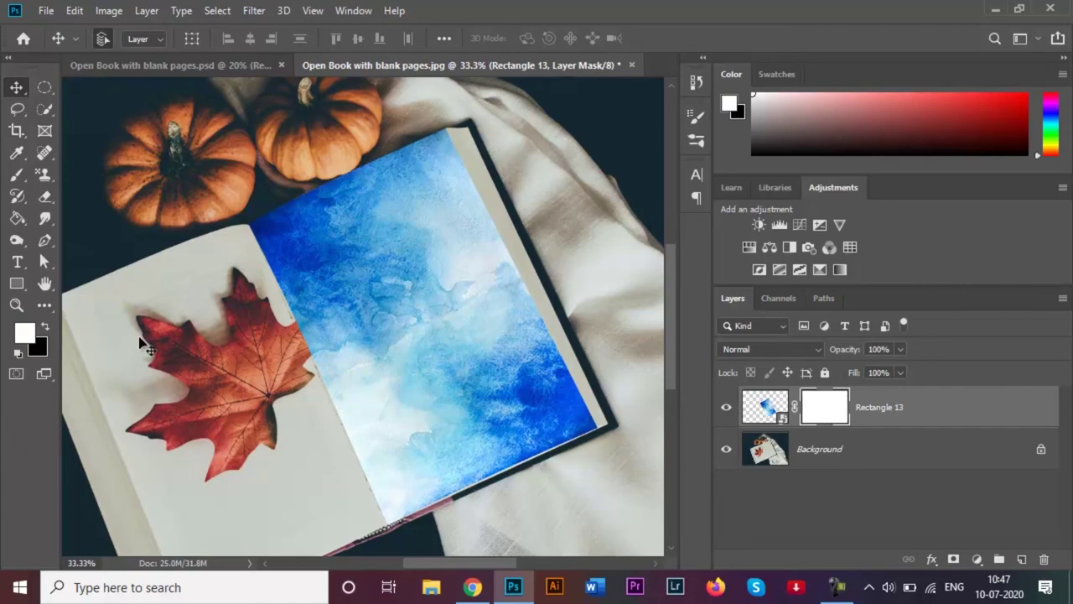
Set up a 40 px brush with black as the foreground colour, zoomed in on the leaf
{"action": "left_click", "coordinate": [16, 174]}
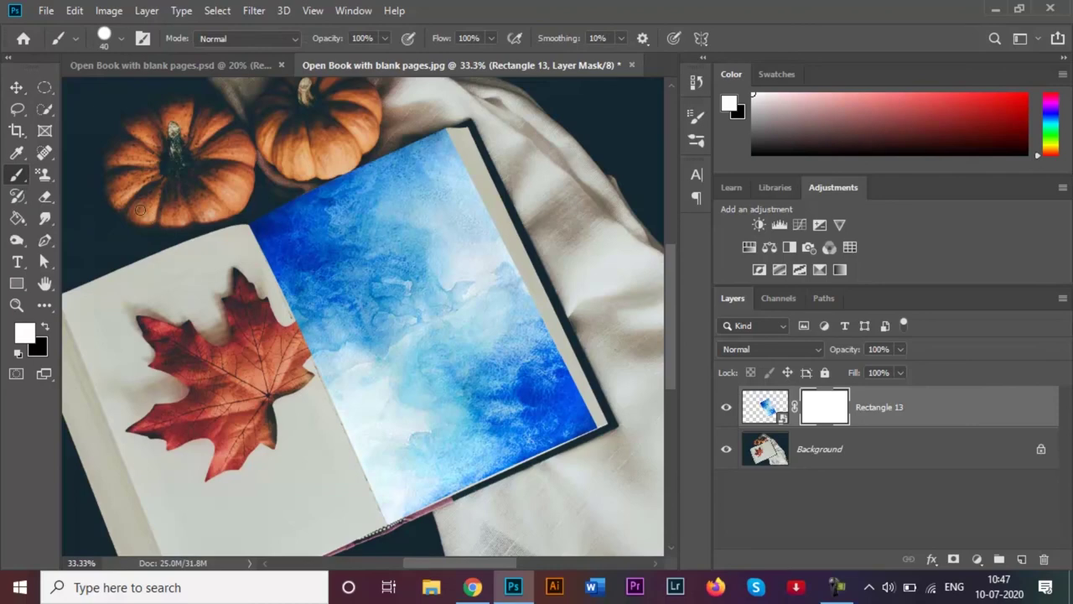
{"action": "left_click", "coordinate": [116, 34]}
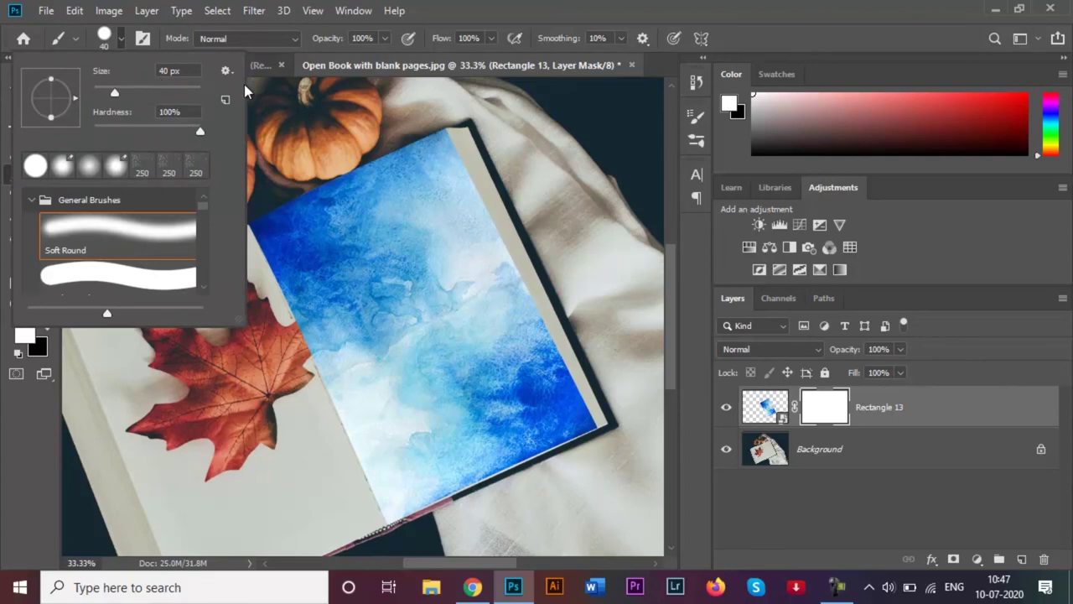
{"action": "left_click", "coordinate": [29, 438]}
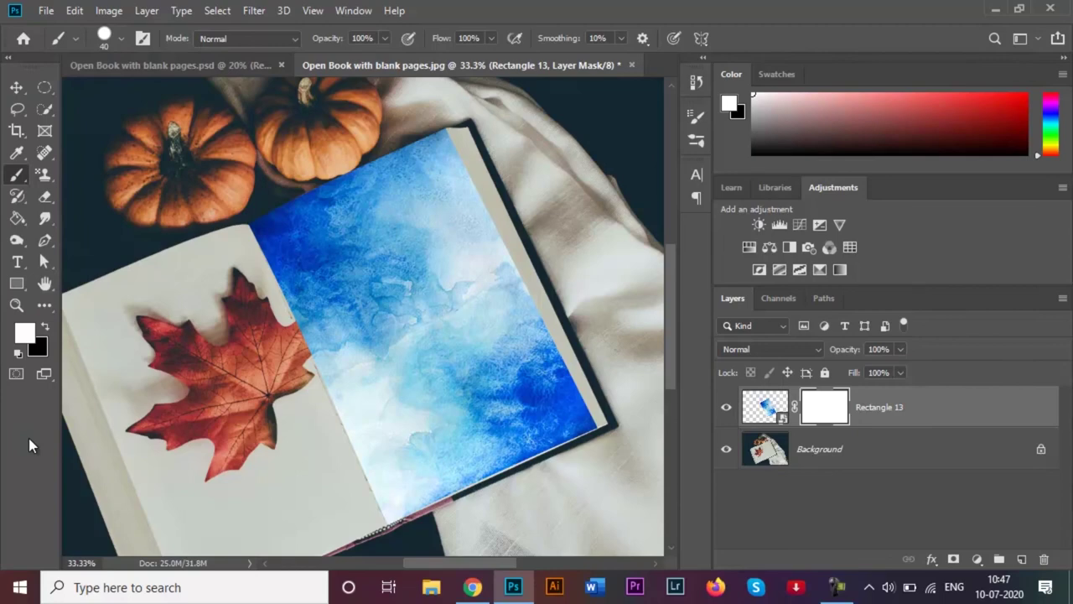
{"action": "left_click", "coordinate": [46, 323]}
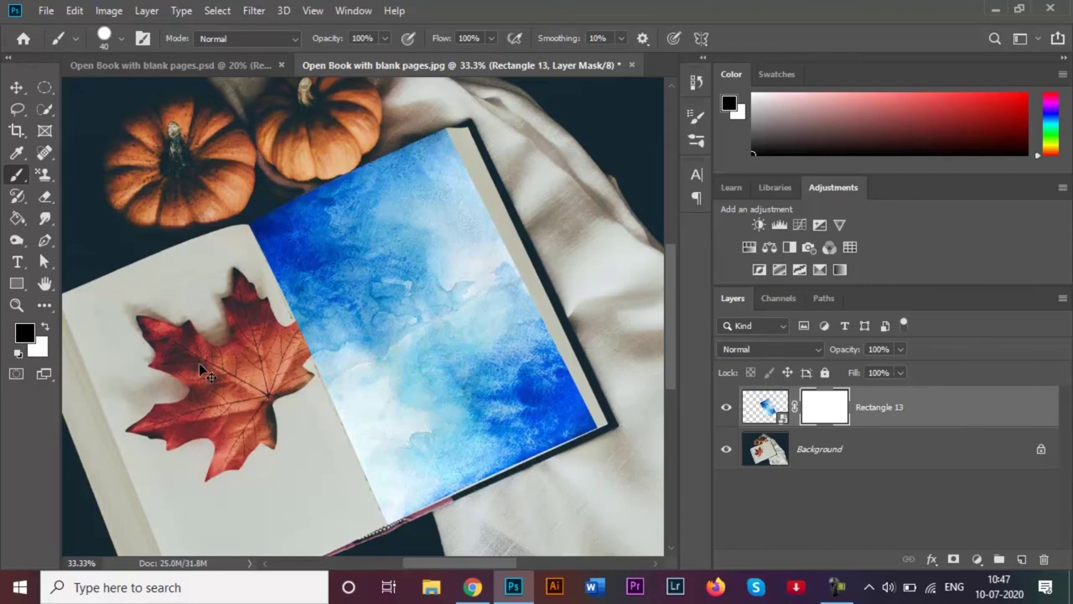
{"action": "key", "text": "ctrl+plus"}
{"action": "key", "text": "ctrl+plus"}
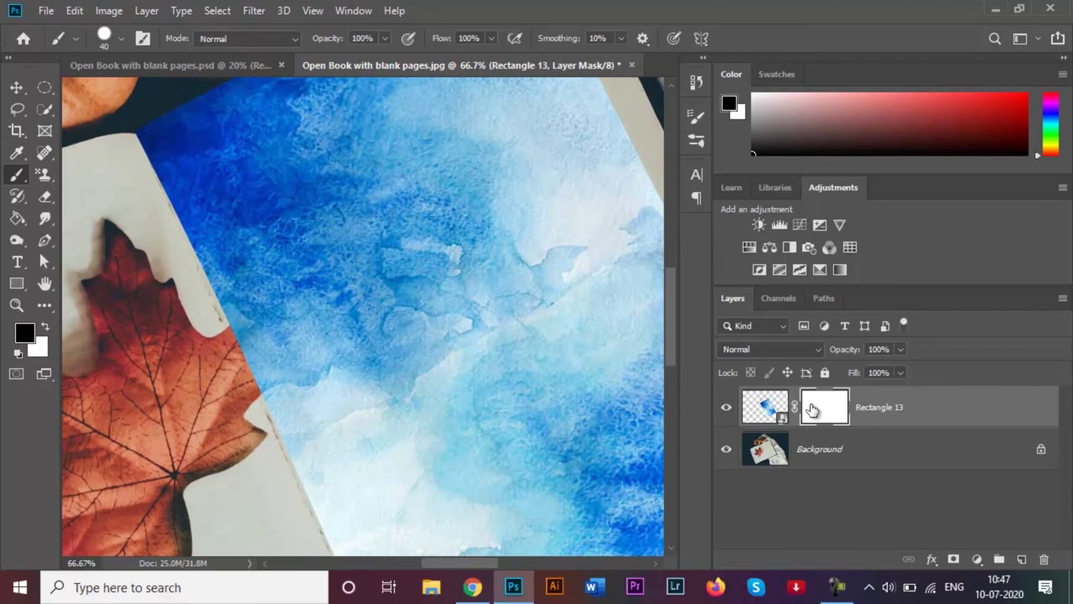
Paint black on the mask over the maple leaf tip, fix overspill in white, then fit view
{"action": "mouse_move", "coordinate": [248, 332]}
{"action": "left_mouse_down"}
{"action": "mouse_move", "coordinate": [273, 297]}
{"action": "mouse_move", "coordinate": [238, 337]}
{"action": "mouse_move", "coordinate": [239, 326]}
{"action": "mouse_move", "coordinate": [246, 309]}
{"action": "mouse_move", "coordinate": [240, 358]}
{"action": "mouse_move", "coordinate": [255, 325]}
{"action": "mouse_move", "coordinate": [259, 334]}
{"action": "mouse_move", "coordinate": [250, 393]}
{"action": "mouse_move", "coordinate": [265, 369]}
{"action": "mouse_move", "coordinate": [236, 404]}
{"action": "left_mouse_up"}
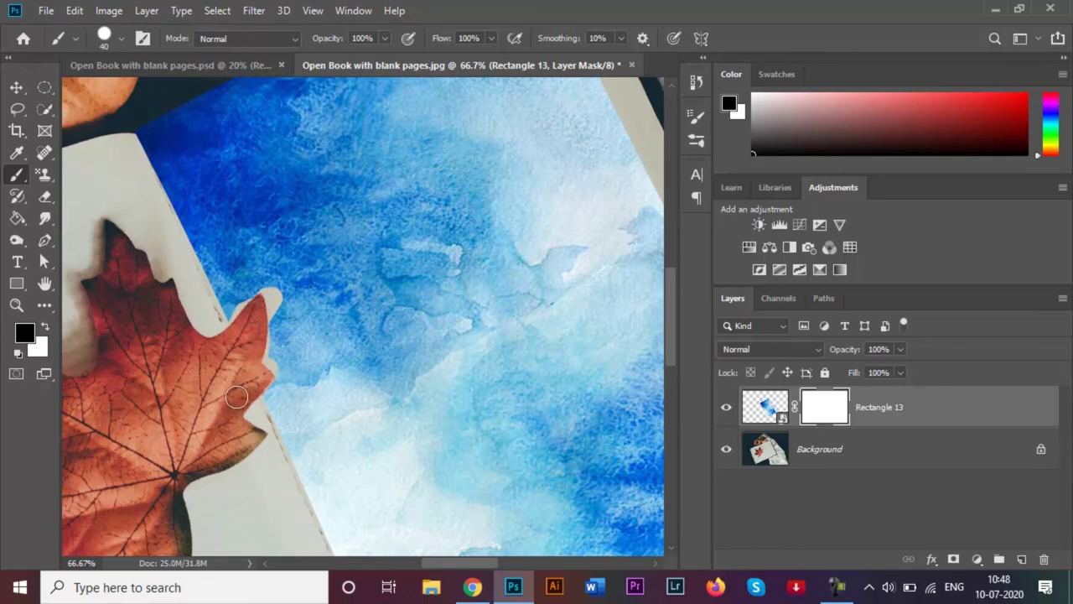
{"action": "mouse_move", "coordinate": [235, 397]}
{"action": "left_mouse_down"}
{"action": "mouse_move", "coordinate": [268, 377]}
{"action": "mouse_move", "coordinate": [247, 390]}
{"action": "mouse_move", "coordinate": [269, 382]}
{"action": "mouse_move", "coordinate": [255, 384]}
{"action": "left_mouse_up"}
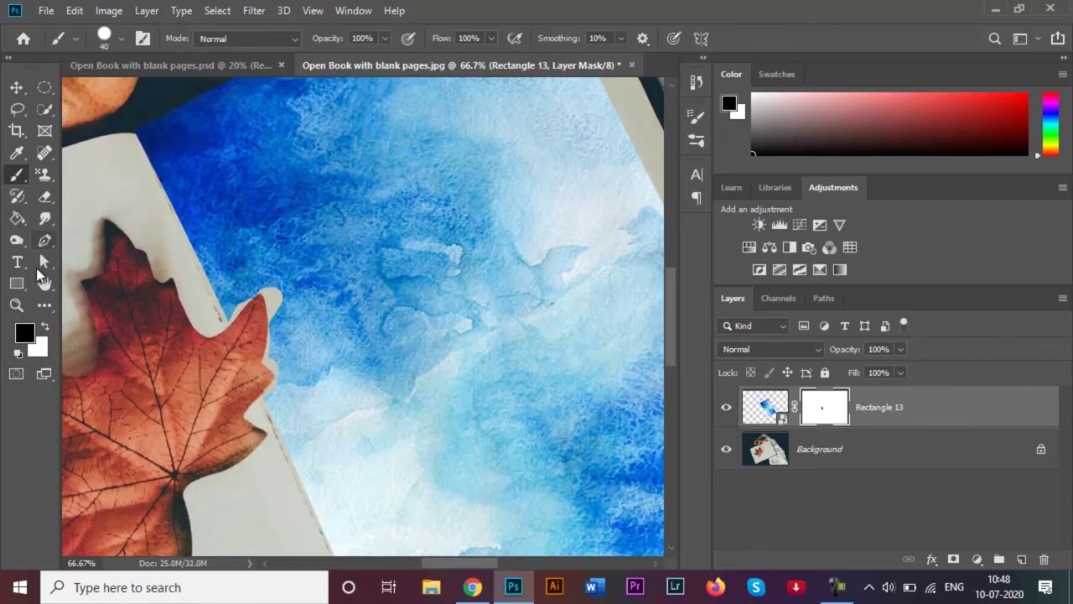
{"action": "left_click", "coordinate": [45, 327]}
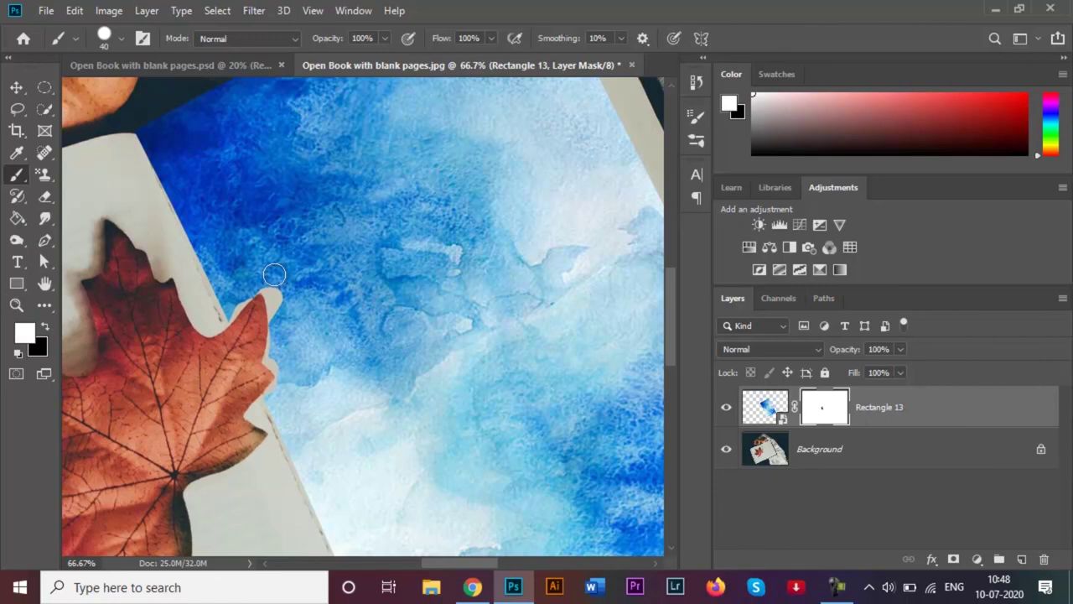
{"action": "mouse_move", "coordinate": [274, 274]}
{"action": "left_mouse_down"}
{"action": "mouse_move", "coordinate": [274, 362]}
{"action": "mouse_move", "coordinate": [289, 381]}
{"action": "mouse_move", "coordinate": [275, 406]}
{"action": "mouse_move", "coordinate": [286, 386]}
{"action": "left_mouse_up"}
{"action": "mouse_move", "coordinate": [228, 261]}
{"action": "left_mouse_down"}
{"action": "mouse_move", "coordinate": [224, 313]}
{"action": "mouse_move", "coordinate": [263, 278]}
{"action": "mouse_move", "coordinate": [236, 291]}
{"action": "mouse_move", "coordinate": [224, 316]}
{"action": "mouse_move", "coordinate": [295, 250]}
{"action": "mouse_move", "coordinate": [368, 279]}
{"action": "mouse_move", "coordinate": [350, 357]}
{"action": "mouse_move", "coordinate": [353, 317]}
{"action": "left_mouse_up"}
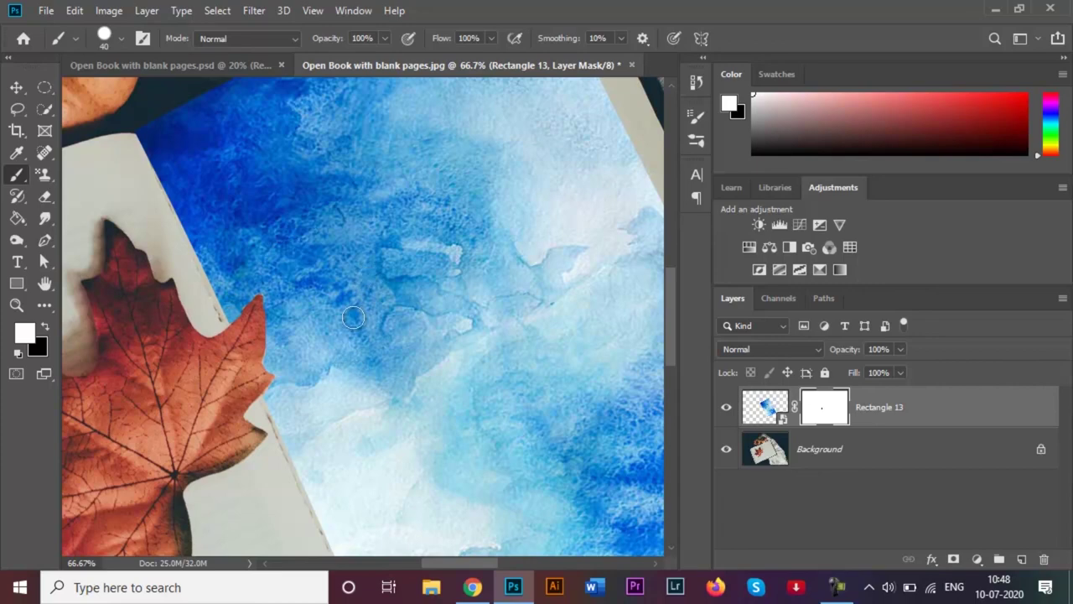
{"action": "key", "text": "ctrl+0"}
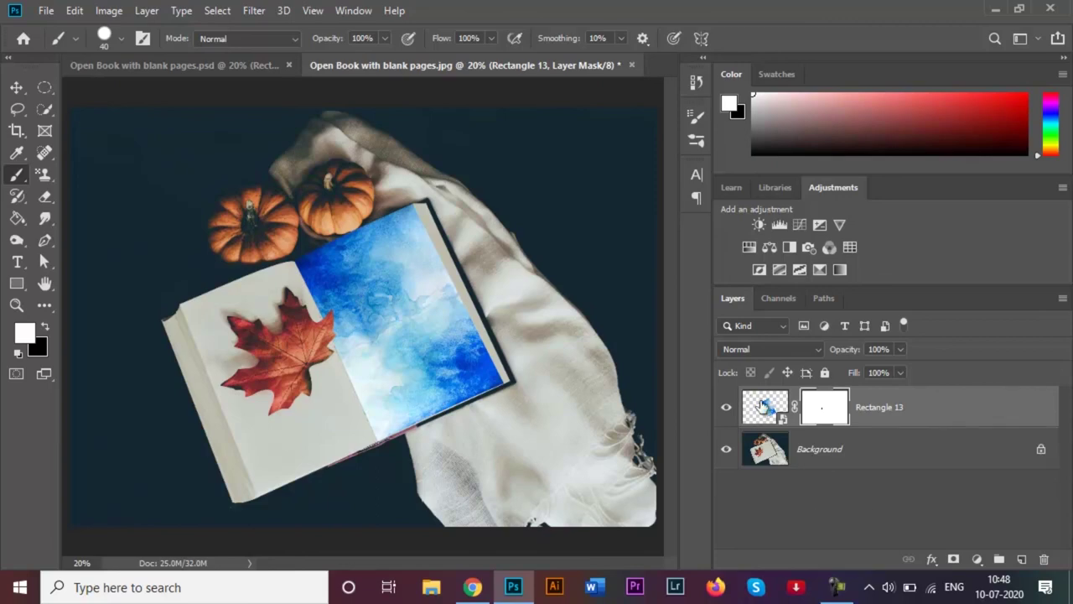
{"action": "left_click", "coordinate": [763, 407]}
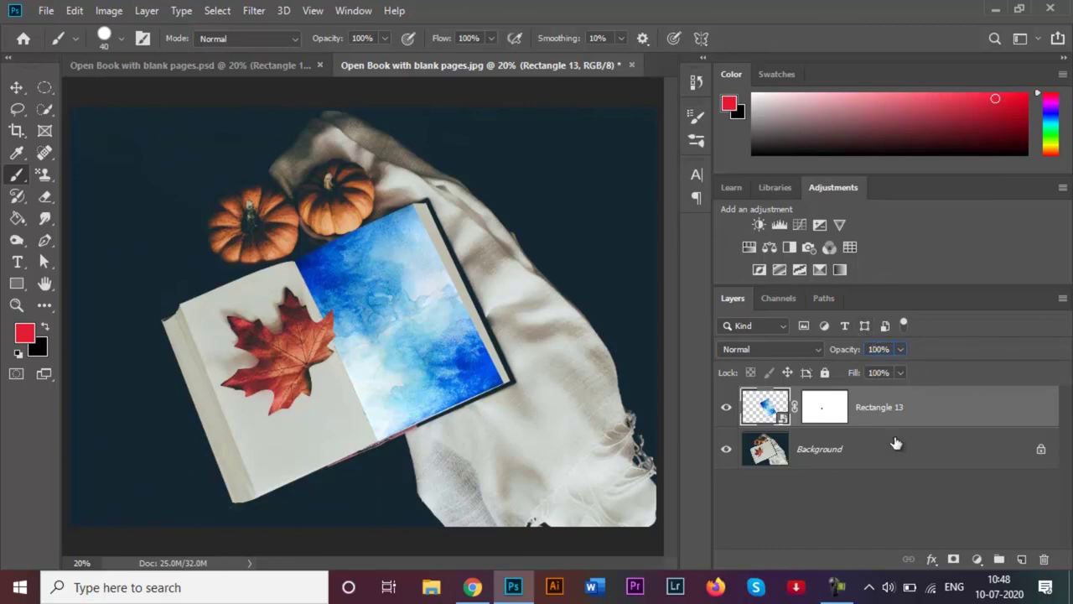
Set the Rectangle 13 watercolour layer's opacity to 50%, after briefly trying 40%
{"action": "type", "text": "0"}
{"action": "key", "text": "Return"}
{"action": "type", "text": "40"}
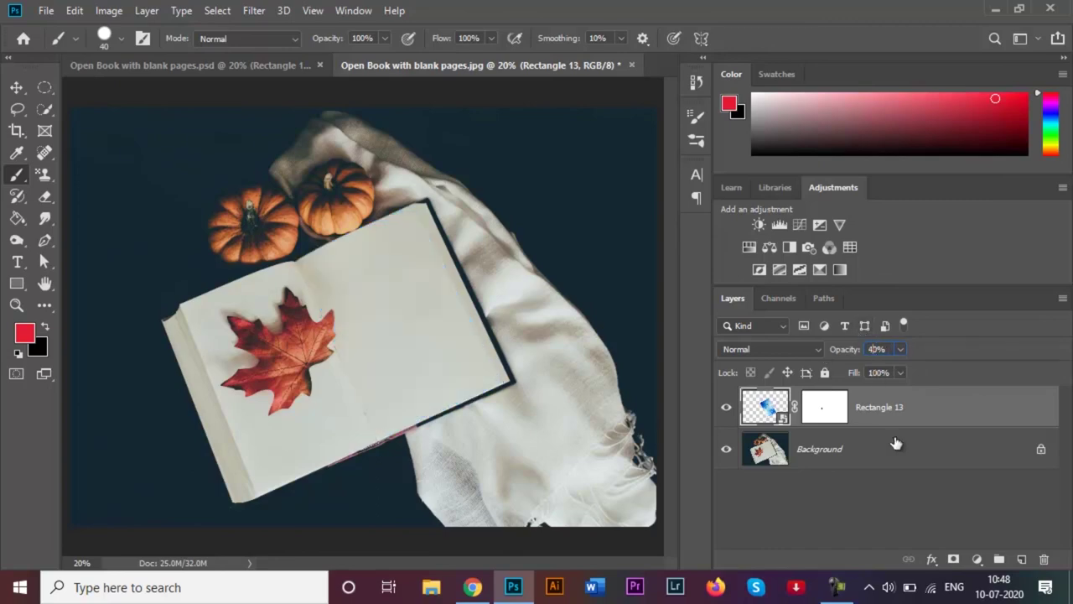
{"action": "key", "text": "Return"}
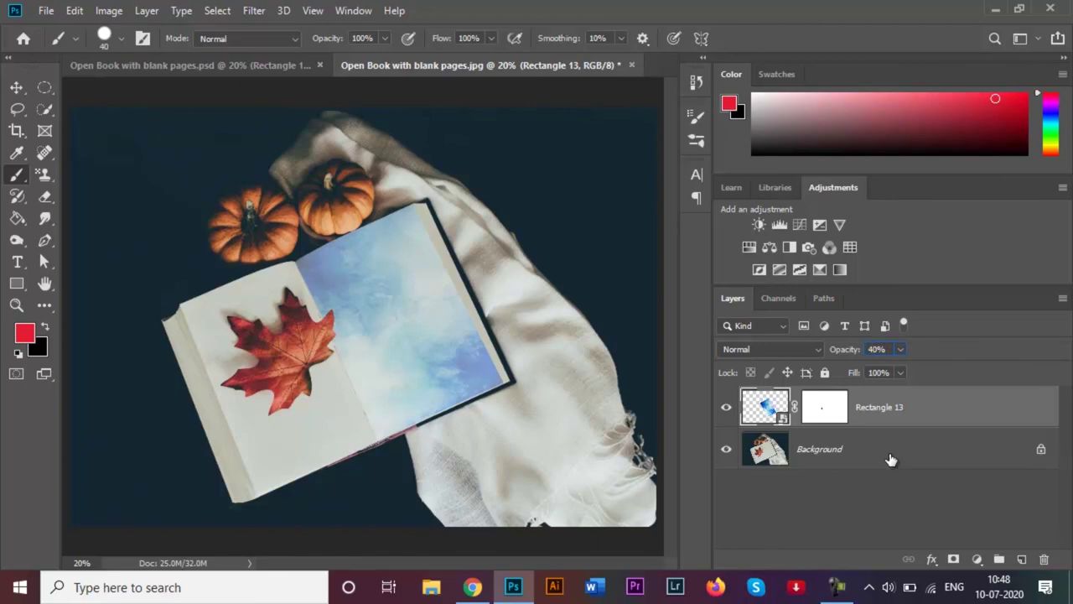
{"action": "type", "text": "50"}
{"action": "key", "text": "Return"}
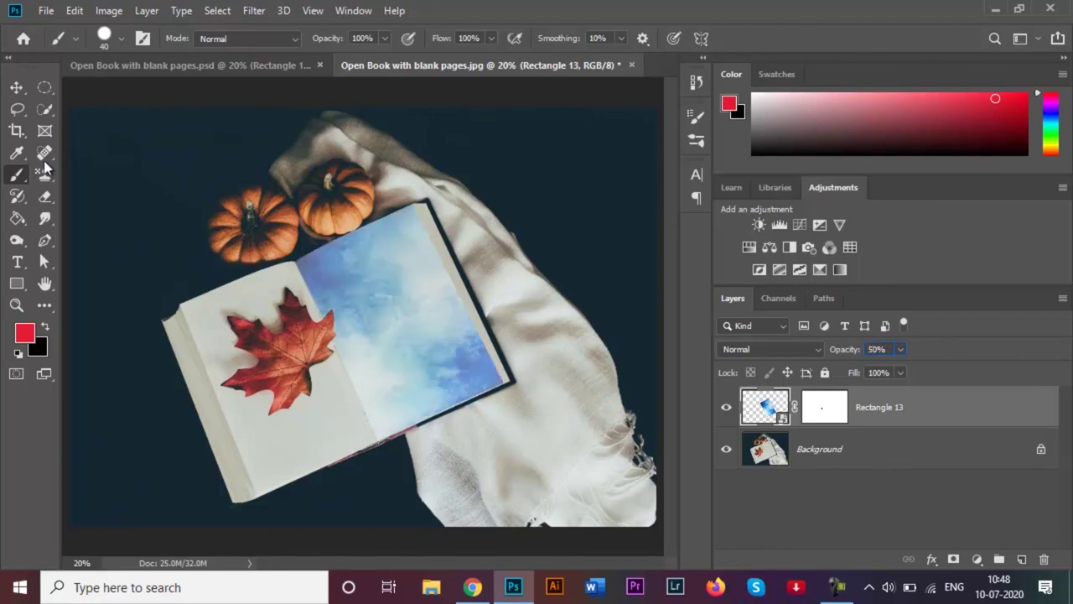
{"action": "left_click", "coordinate": [15, 87]}
{"action": "left_click", "coordinate": [109, 119]}
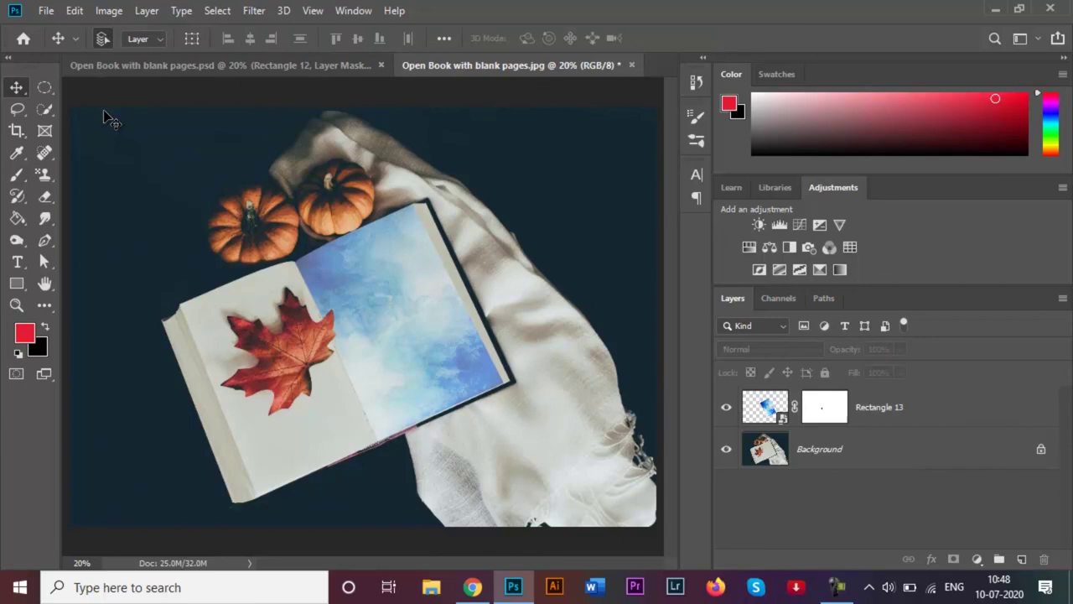